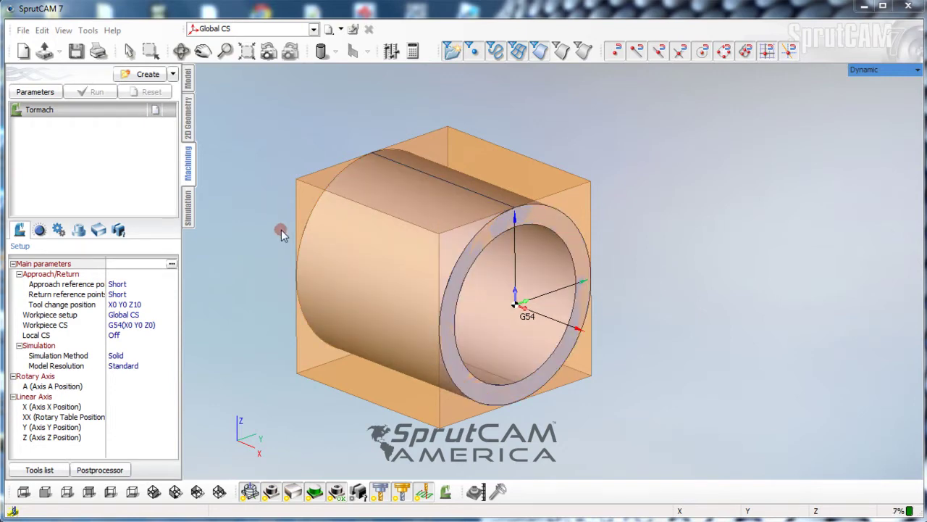
# Add a cylinder workpiece around the part, along the X axis and centred on the box, with 0 stock
pyautogui.moveTo(280, 223); pyautogui.dragTo(276, 224, button='middle')
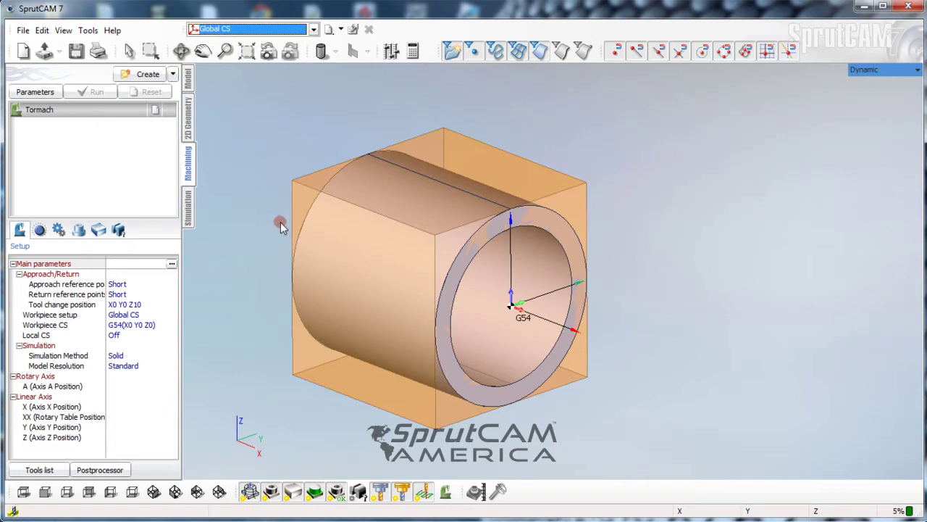
pyautogui.moveTo(417, 282); pyautogui.dragTo(437, 311, button='middle')
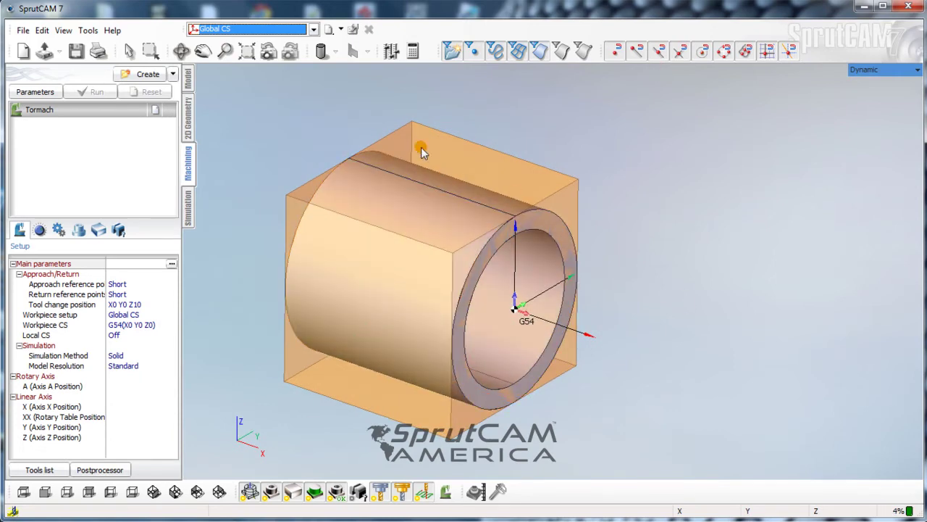
pyautogui.click(105, 161)
pyautogui.click(100, 230)
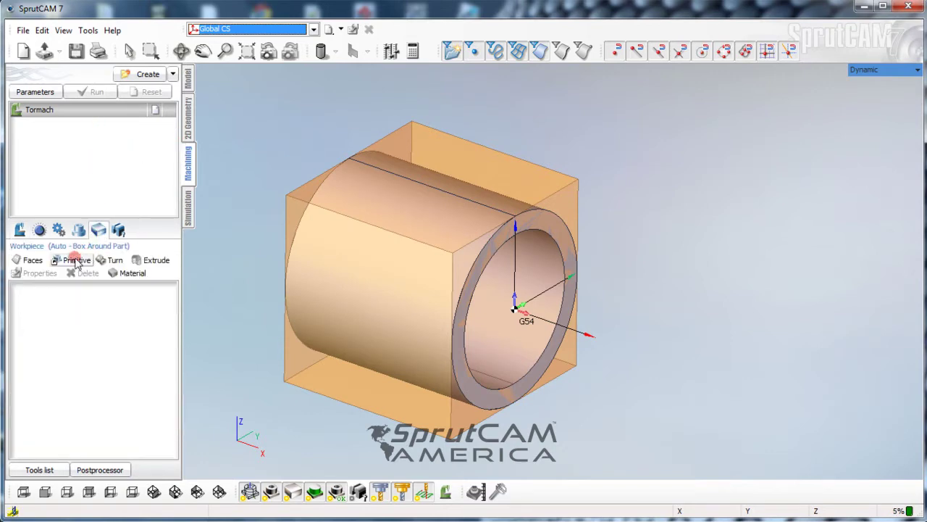
pyautogui.click(77, 261)
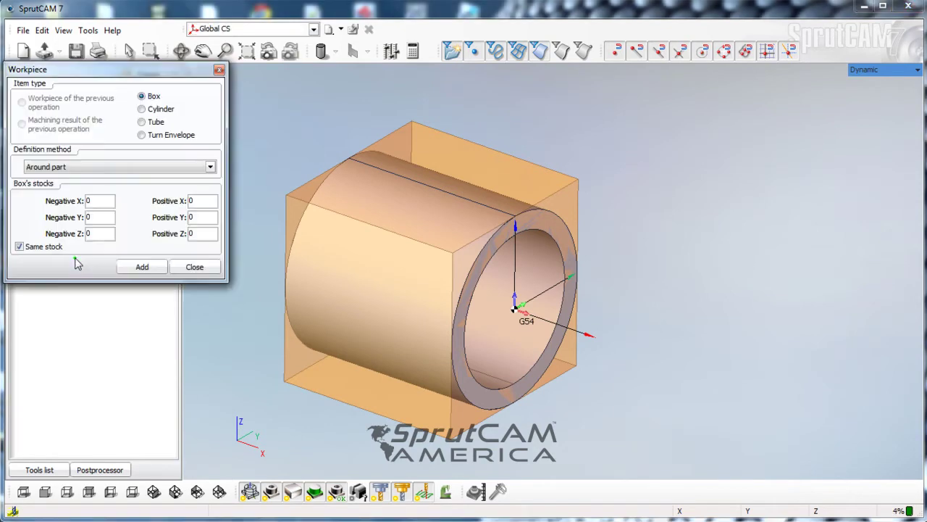
pyautogui.click(141, 108)
pyautogui.click(25, 220)
pyautogui.click(149, 312)
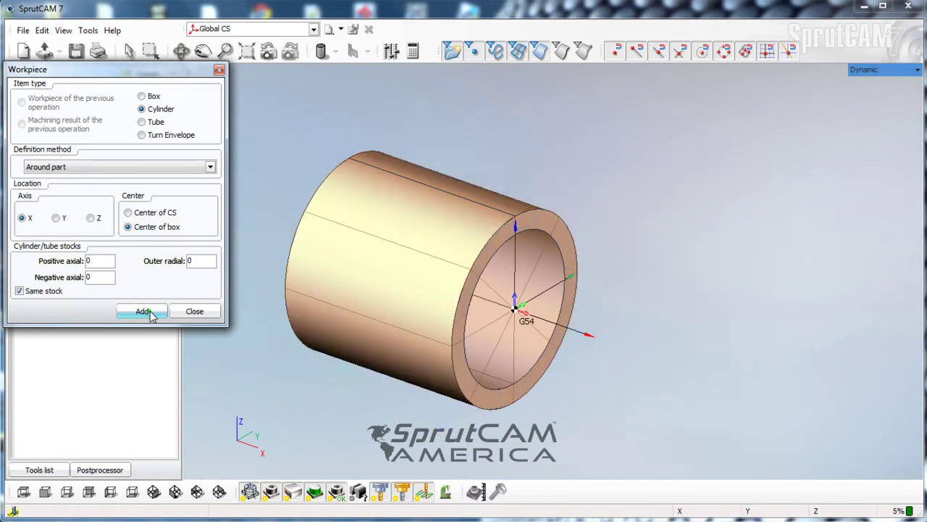
pyautogui.click(194, 316)
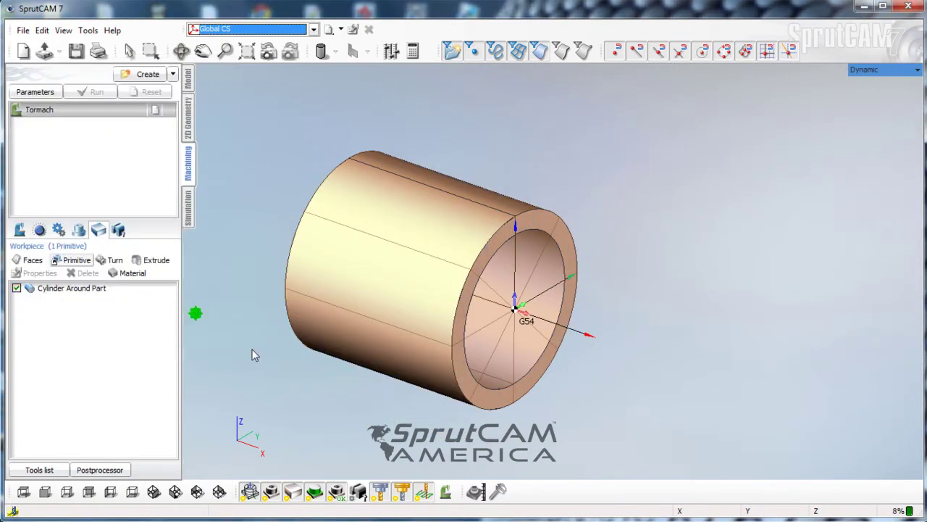
# Inspect the cylindrical workpiece with the part model temporarily hidden, and restore the part's display
pyautogui.moveTo(271, 354); pyautogui.dragTo(232, 332, button='right')
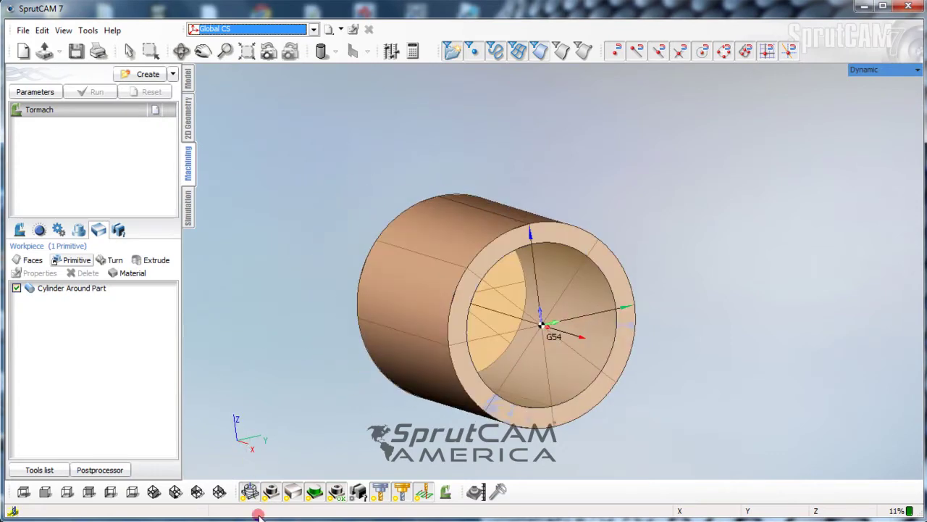
pyautogui.click(248, 491)
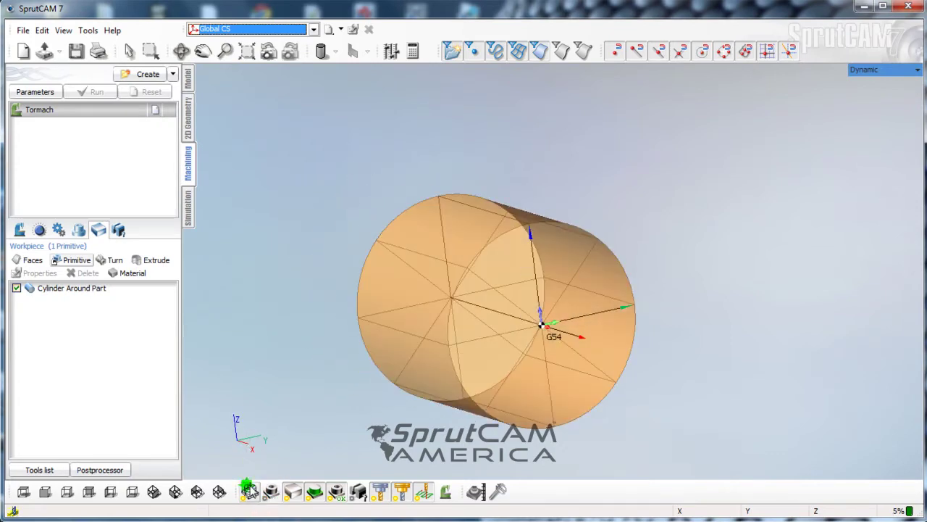
pyautogui.moveTo(497, 284)
pyautogui.mouseDown(button='right')
pyautogui.moveTo(569, 295)
pyautogui.moveTo(501, 292)
pyautogui.mouseUp(button='right')
pyautogui.click(248, 491)
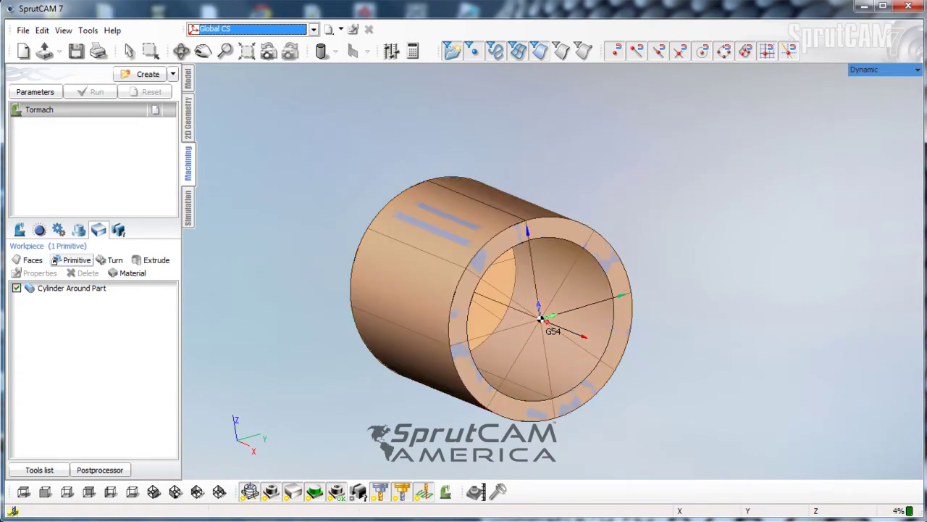
pyautogui.moveTo(440, 374); pyautogui.dragTo(378, 342, button='right')
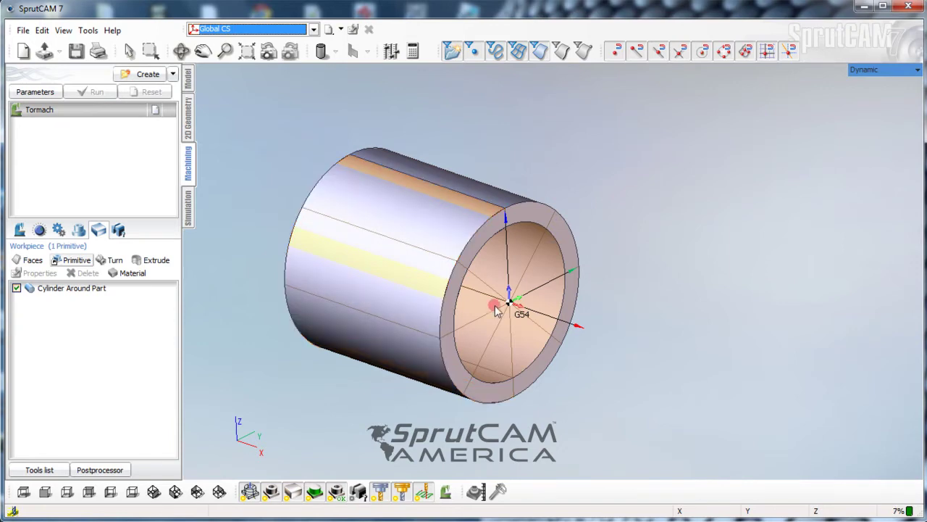
pyautogui.moveTo(490, 304); pyautogui.dragTo(499, 326, button='middle')
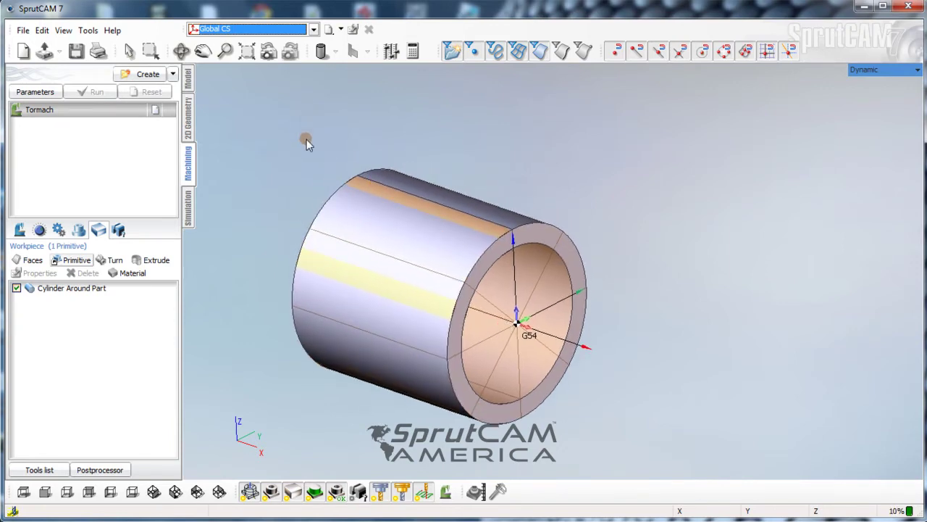
# In the 2D geometry's top view, draw a line from the origin to X -0.25, Y 0
pyautogui.click(189, 121)
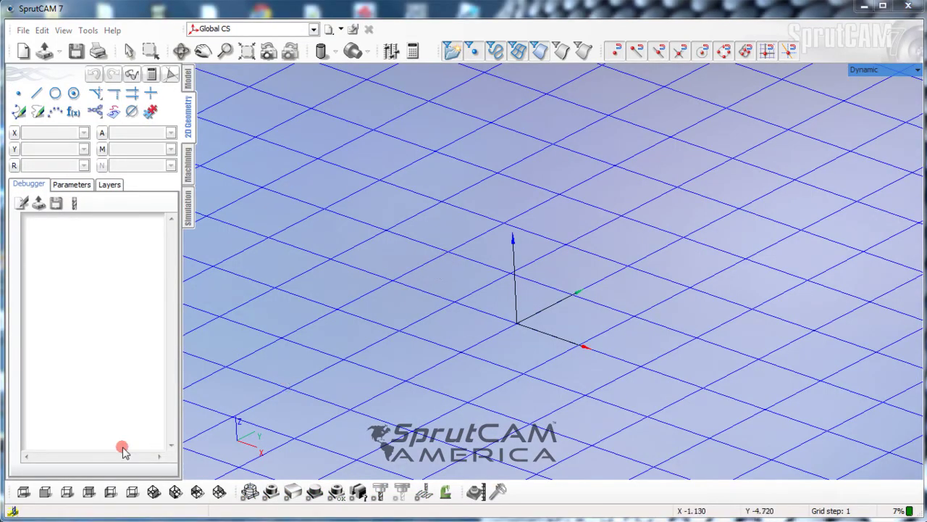
pyautogui.click(29, 492)
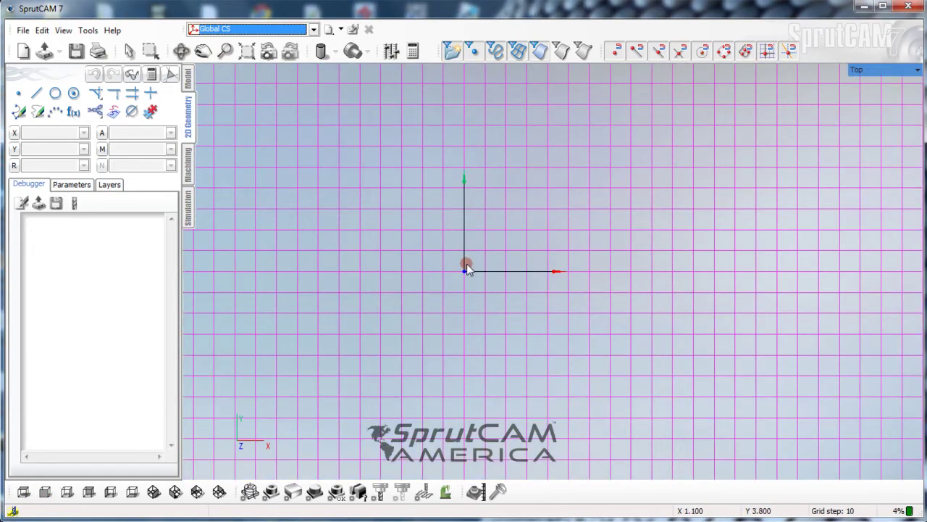
pyautogui.scroll(3, 466, 278)
pyautogui.moveTo(466, 278); pyautogui.dragTo(526, 272, button='middle')
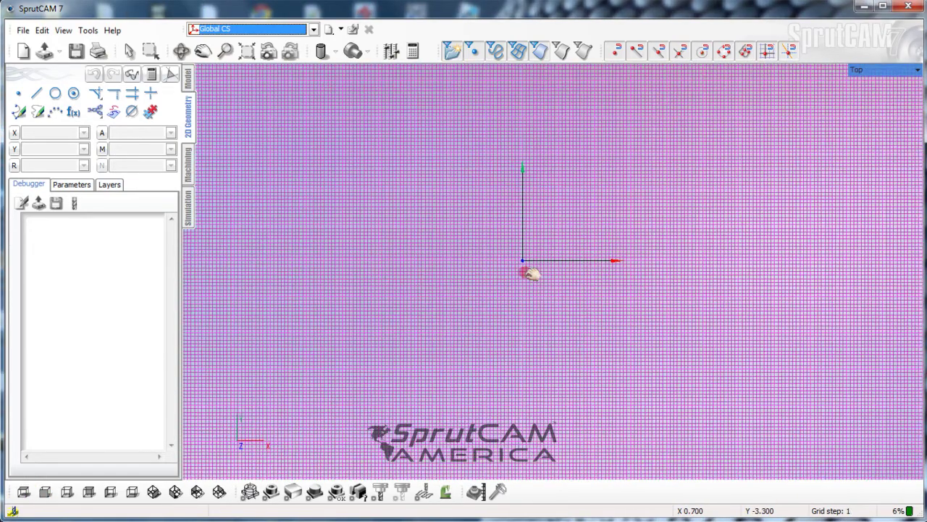
pyautogui.scroll(4, 522, 263)
pyautogui.scroll(3, 534, 313)
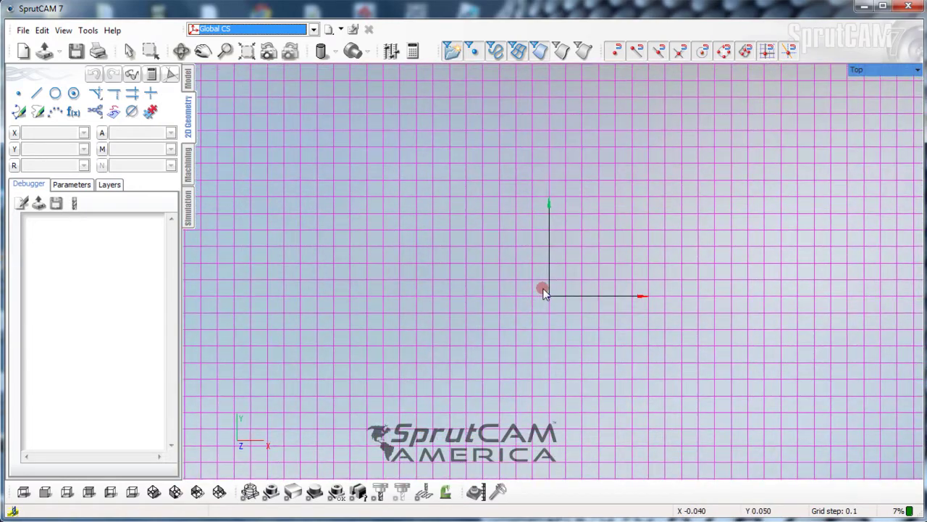
pyautogui.click(36, 94)
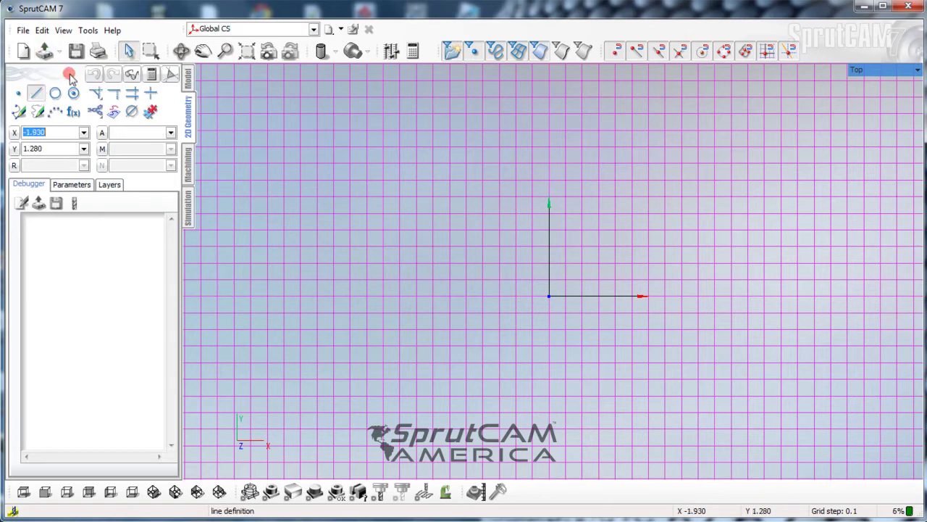
pyautogui.click(546, 297)
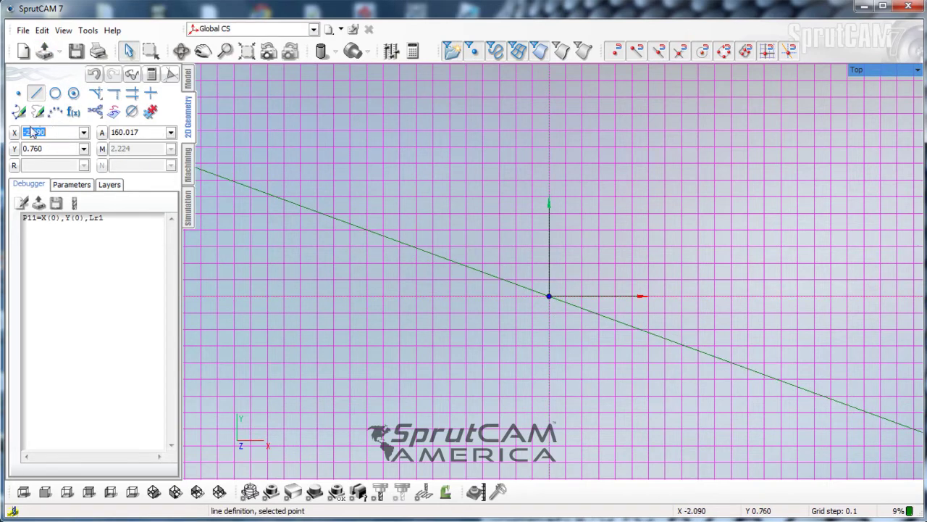
pyautogui.write('-0.2')
pyautogui.write('5')
pyautogui.press('Return')
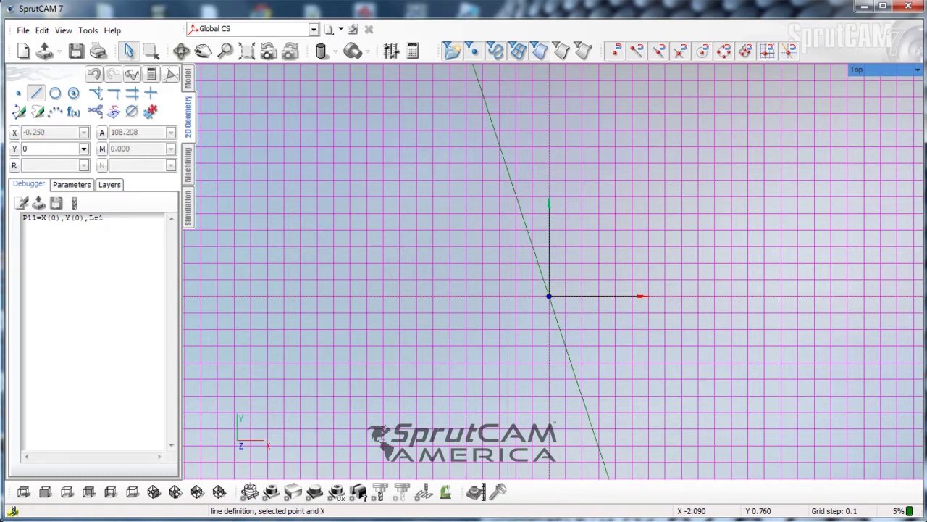
pyautogui.press('Return')
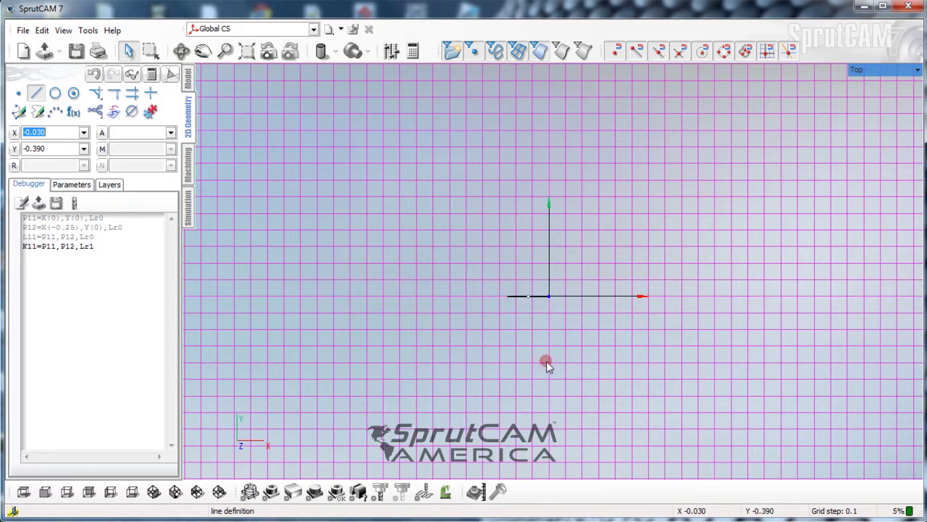
# Draw a second line from the origin to X -0.5, Y 0
pyautogui.click(550, 295)
pyautogui.click(550, 297)
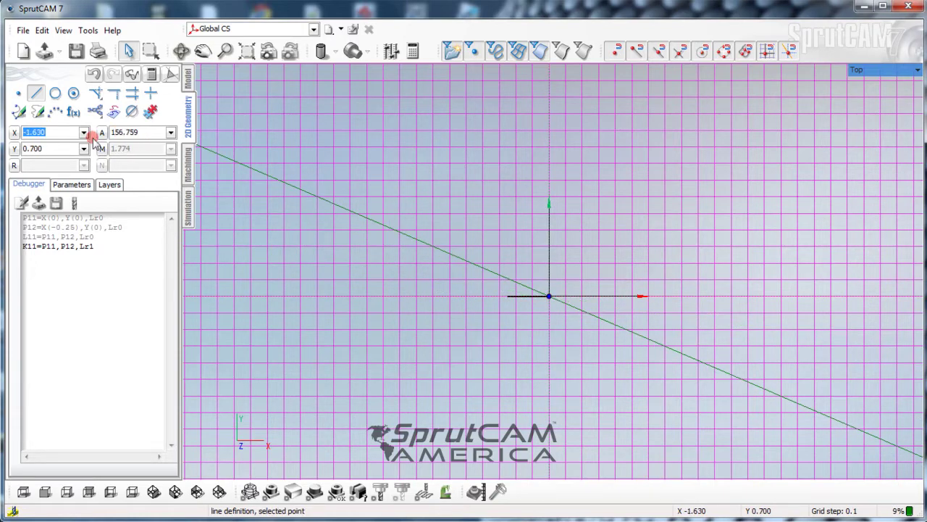
pyautogui.write('-0')
pyautogui.write('.5')
pyautogui.press('Return')
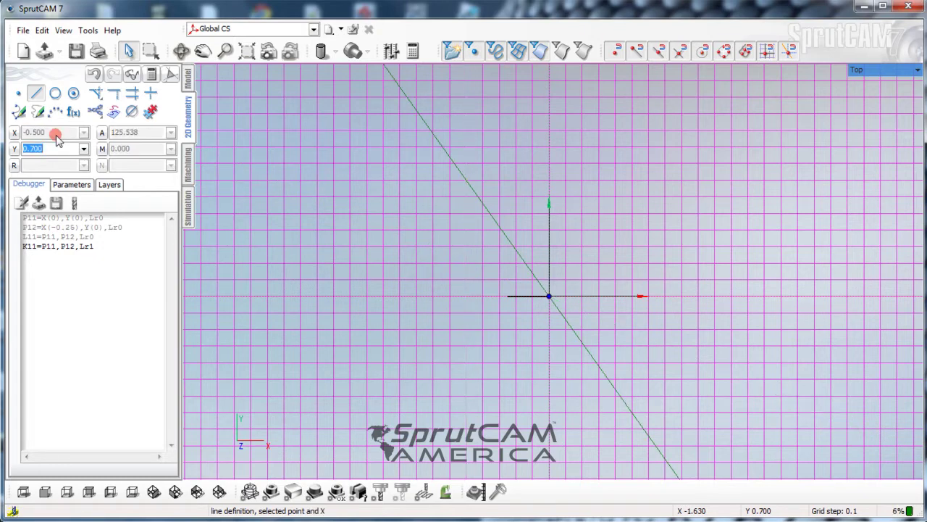
pyautogui.write('0')
pyautogui.press('Return')
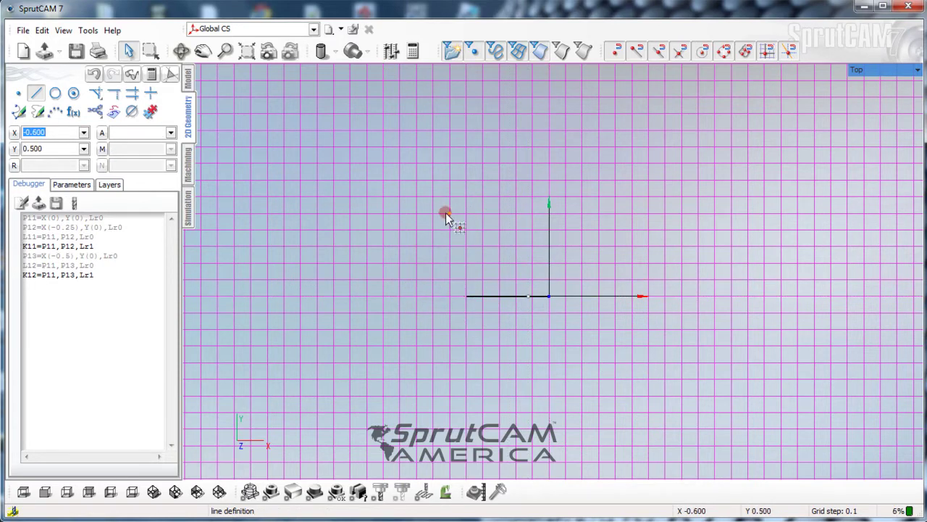
pyautogui.scroll(-3, 455, 245)
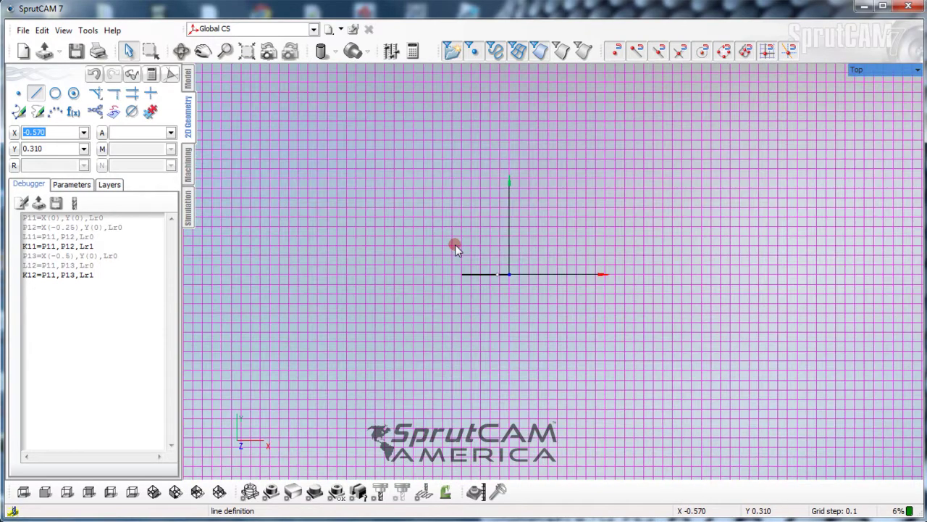
# Return to the machining workspace and create a 2D contouring finishing operation under the Tormach machine
pyautogui.click(193, 172)
pyautogui.moveTo(435, 304); pyautogui.dragTo(387, 199, button='middle')
pyautogui.moveTo(387, 198); pyautogui.dragTo(378, 246, button='right')
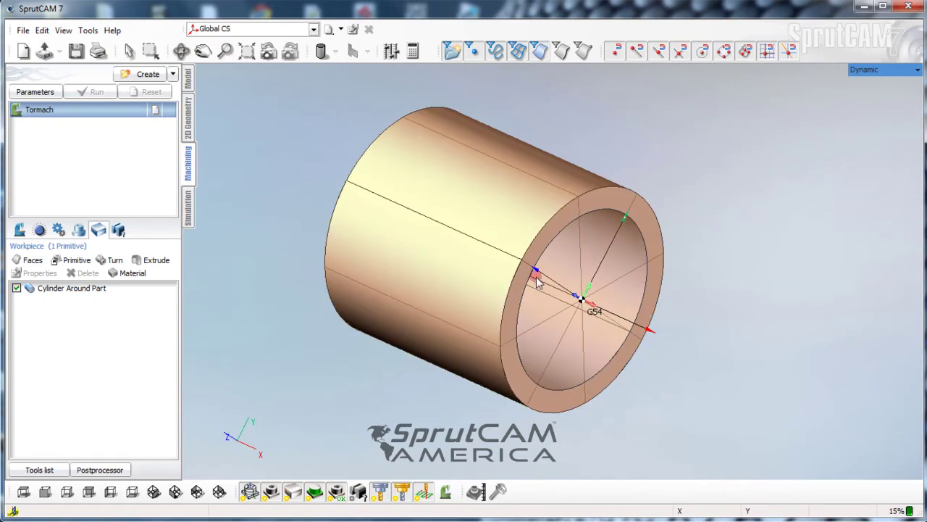
pyautogui.scroll(3, 573, 295)
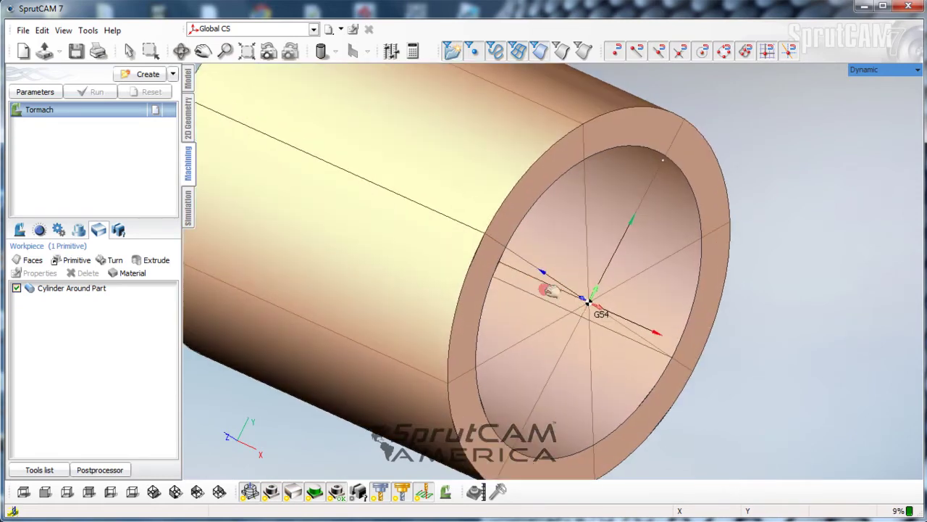
pyautogui.moveTo(547, 286); pyautogui.dragTo(490, 261, button='middle')
pyautogui.scroll(-1, 491, 260)
pyautogui.scroll(-1, 491, 262)
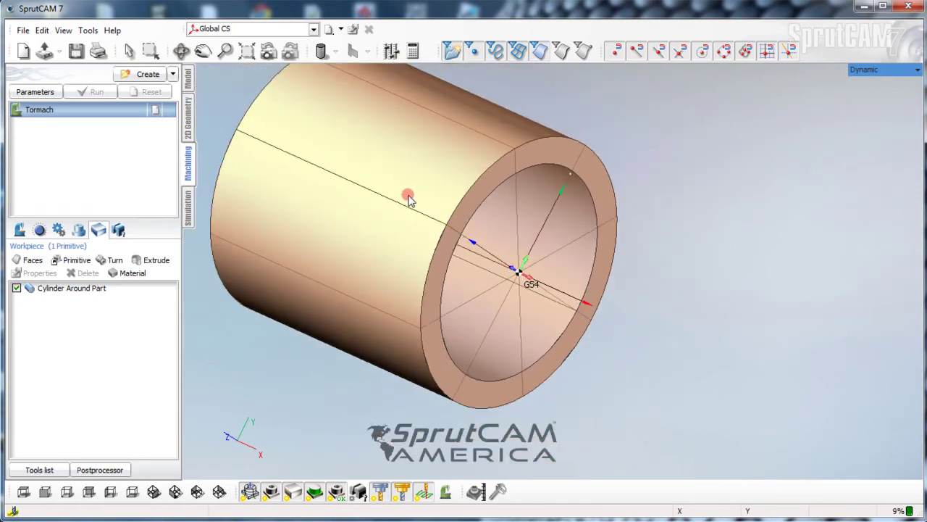
pyautogui.moveTo(409, 200); pyautogui.dragTo(406, 230, button='middle')
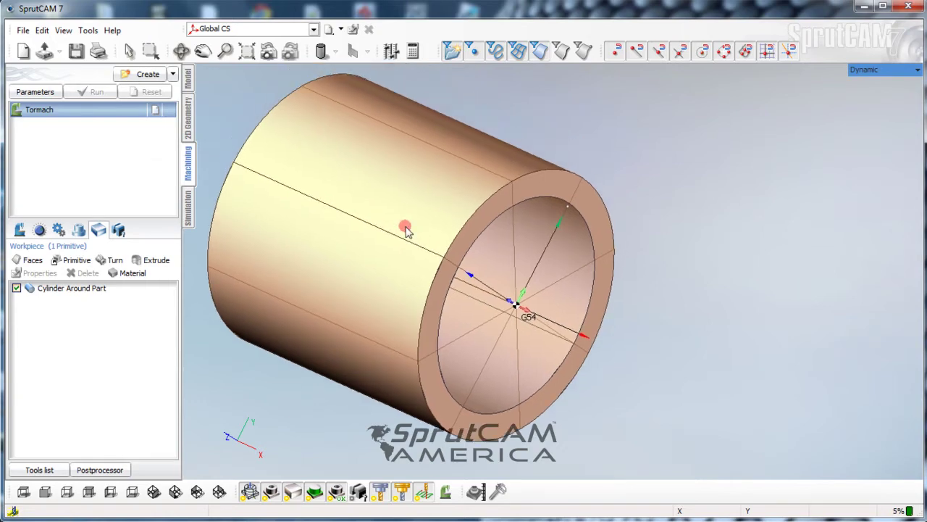
pyautogui.click(172, 74)
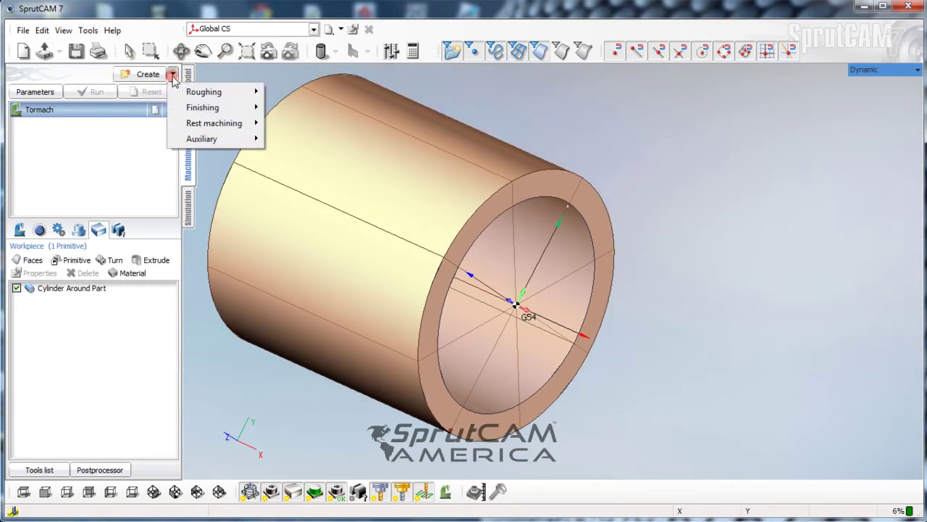
pyautogui.moveTo(210, 110)
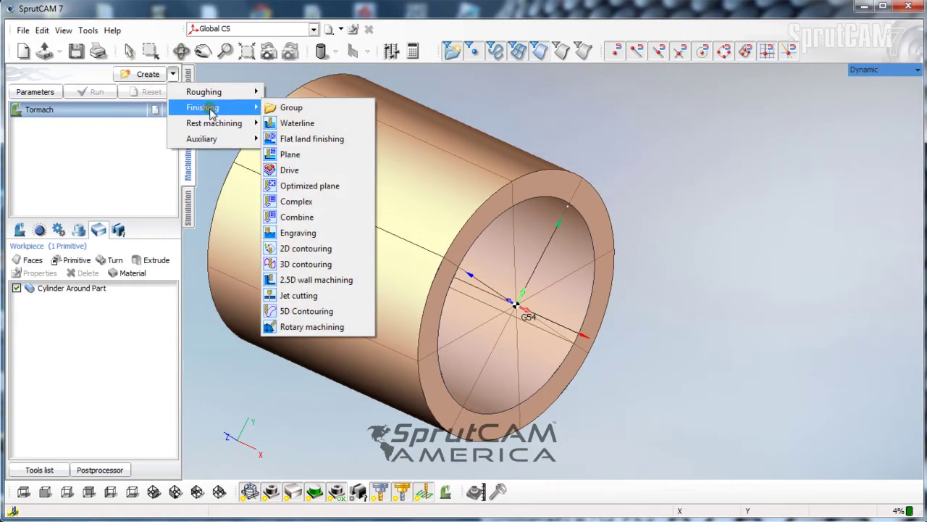
pyautogui.click(323, 247)
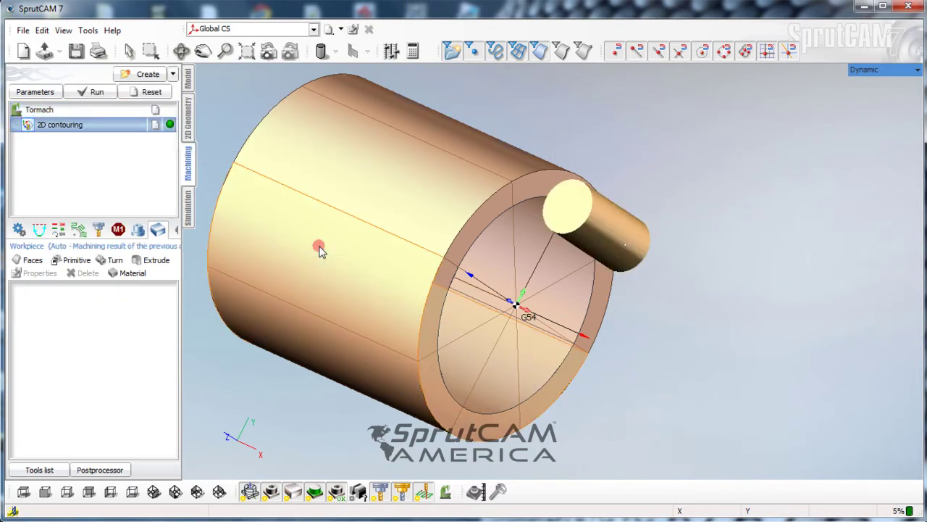
# Hide the tool in the model view and open the 2D contouring operation's job assignment
pyautogui.scroll(-3, 445, 213)
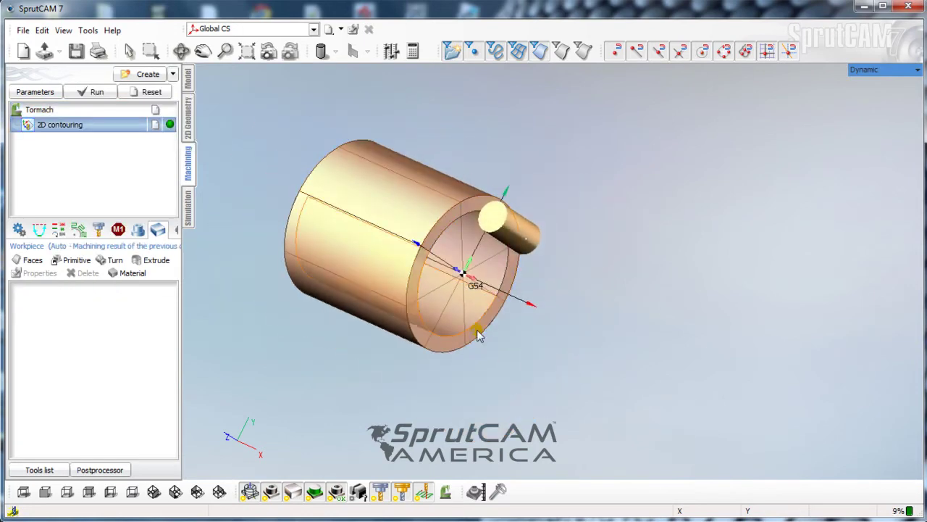
pyautogui.click(380, 491)
pyautogui.scroll(3, 429, 263)
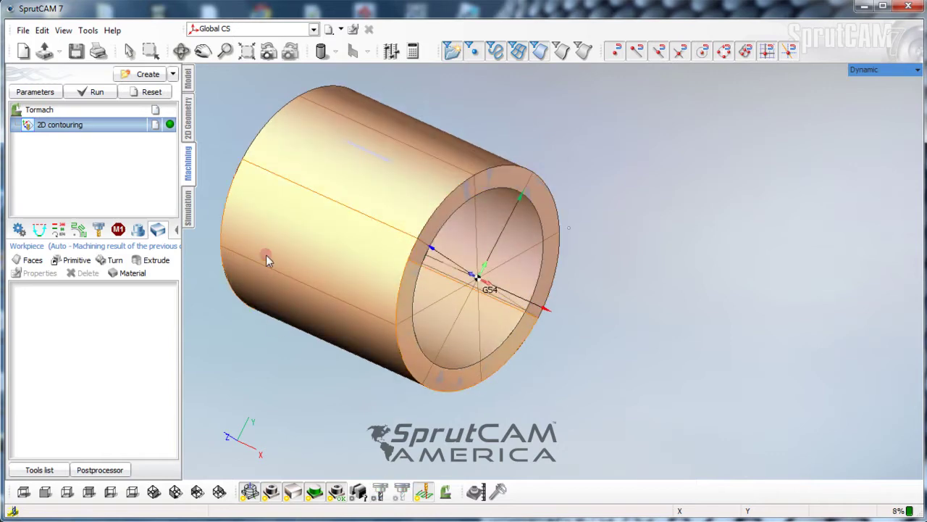
pyautogui.click(175, 232)
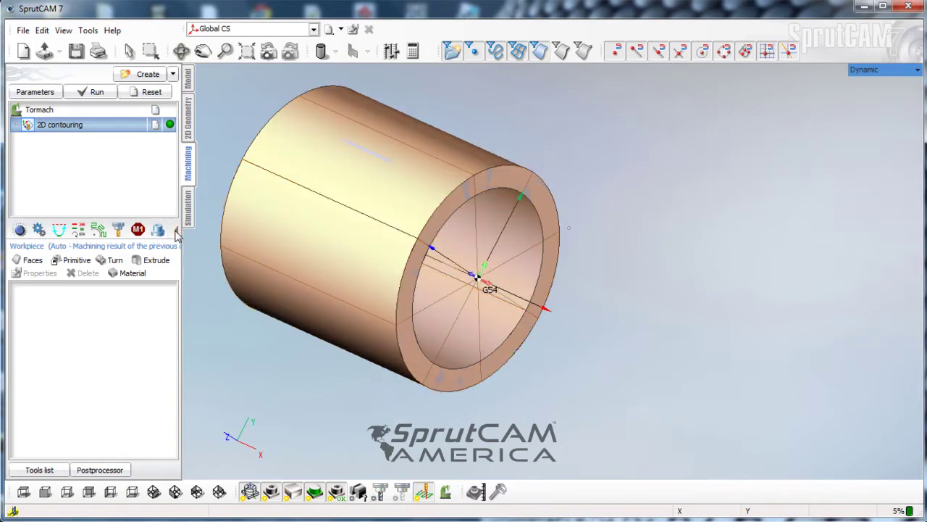
pyautogui.click(39, 231)
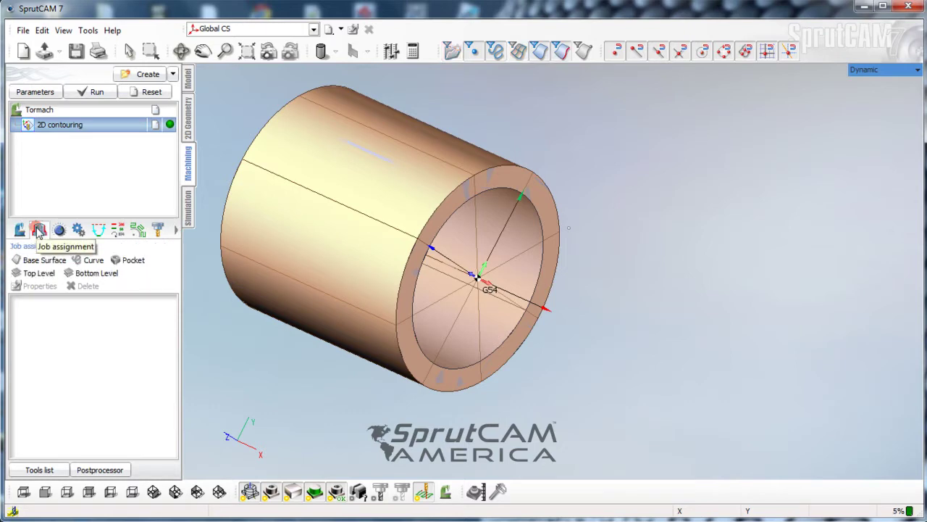
pyautogui.click(70, 185)
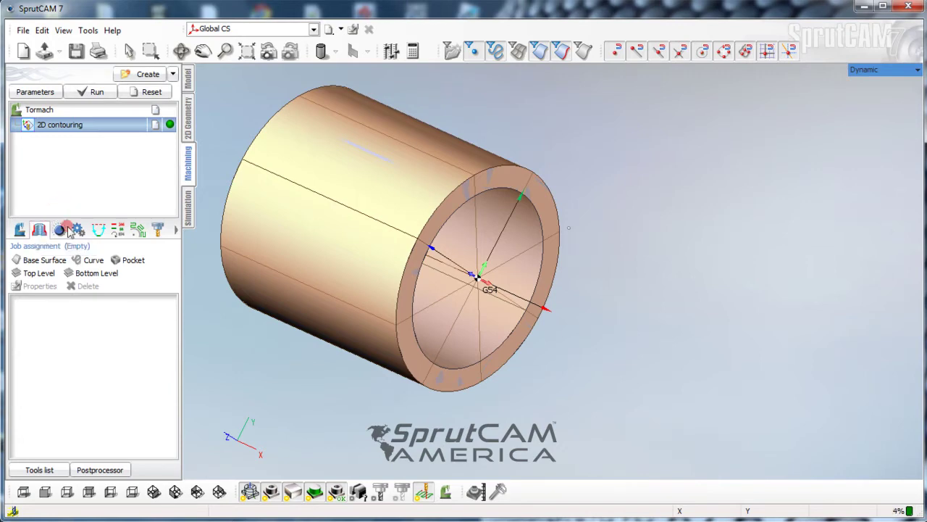
# Define the job's base surface as a cylinder of radius 1.25 along the X axis, using the tube's outer faces
pyautogui.click(57, 262)
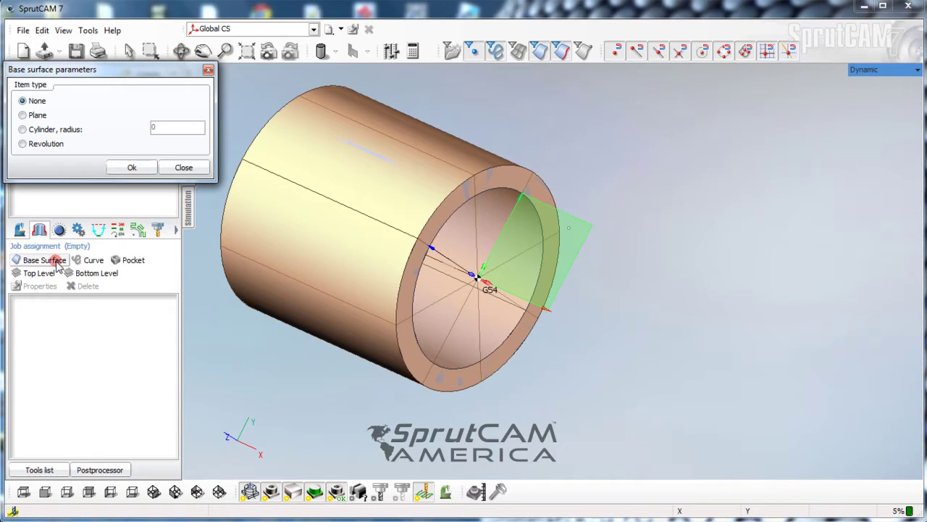
pyautogui.click(398, 209)
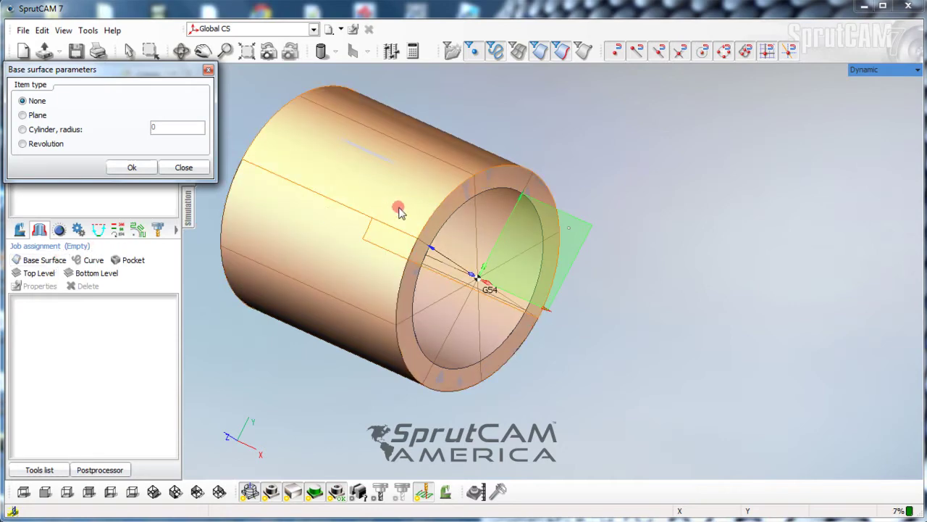
pyautogui.click(364, 249)
pyautogui.click(298, 440)
pyautogui.click(252, 382)
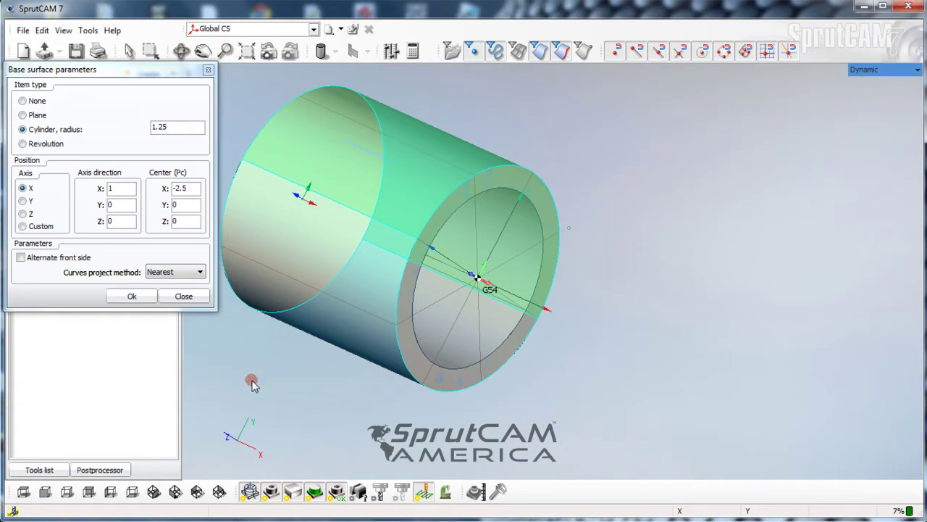
pyautogui.click(132, 295)
# Add curve k11 from the 2D Geometry\Global CS folder to the job assignment
pyautogui.moveTo(223, 326)
pyautogui.mouseDown(button='middle')
pyautogui.moveTo(242, 311)
pyautogui.moveTo(221, 313)
pyautogui.mouseUp(button='middle')
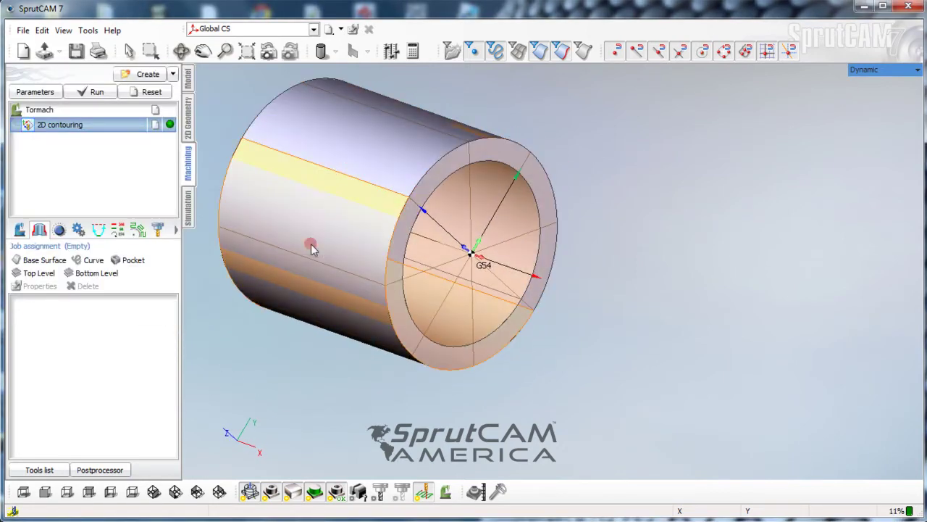
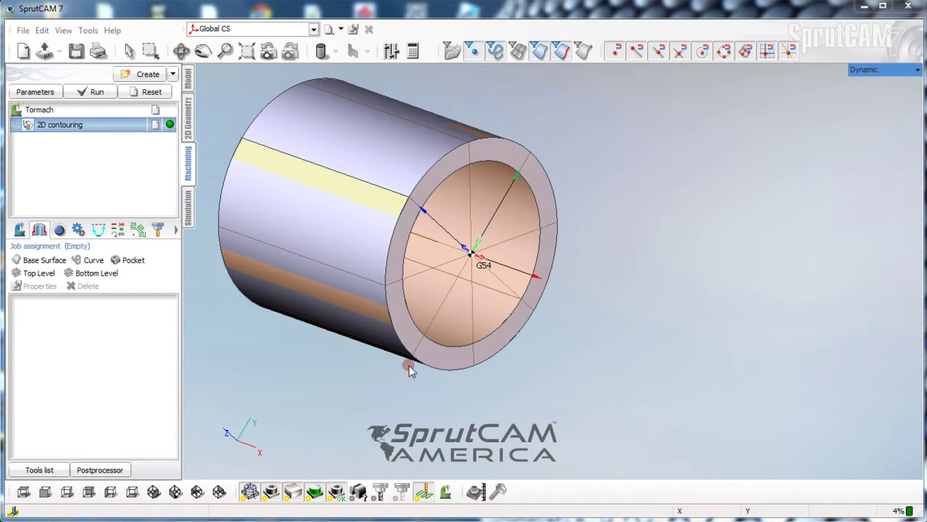
pyautogui.click(97, 262)
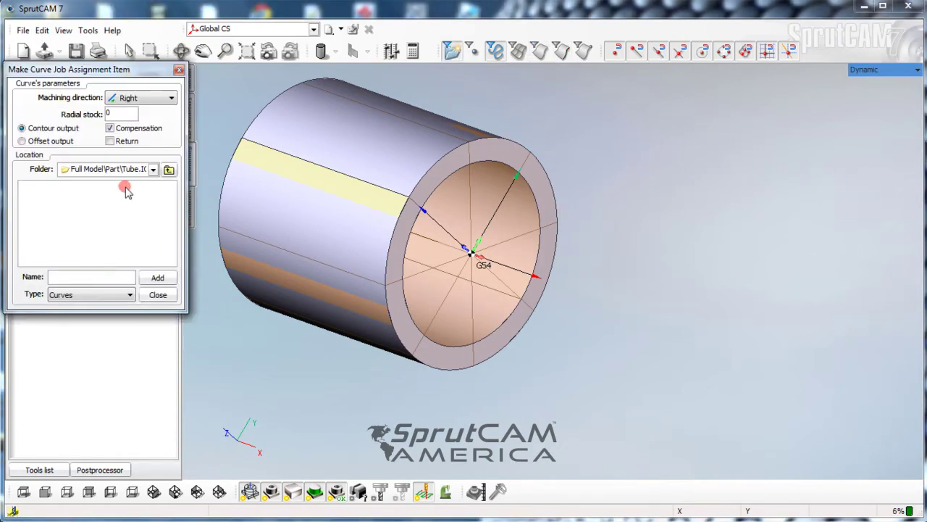
pyautogui.click(154, 170)
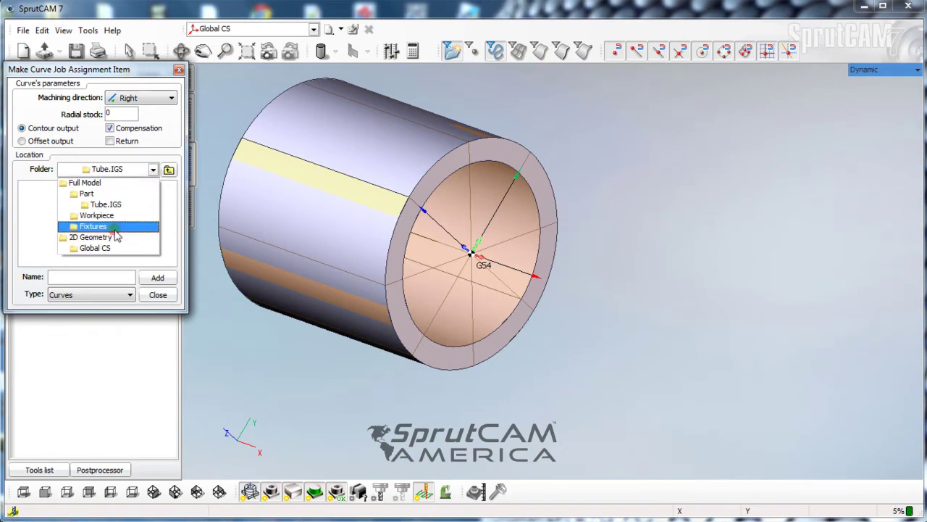
pyautogui.click(113, 249)
pyautogui.click(43, 202)
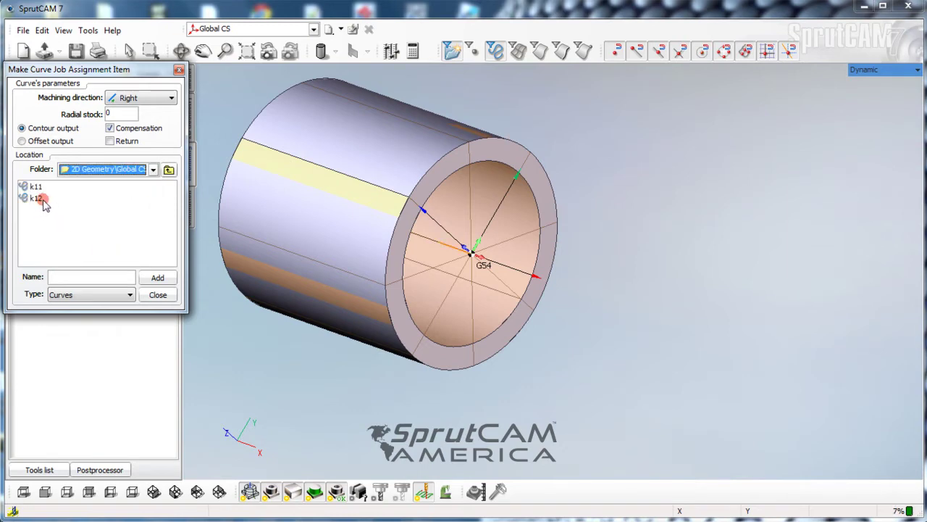
pyautogui.click(36, 187)
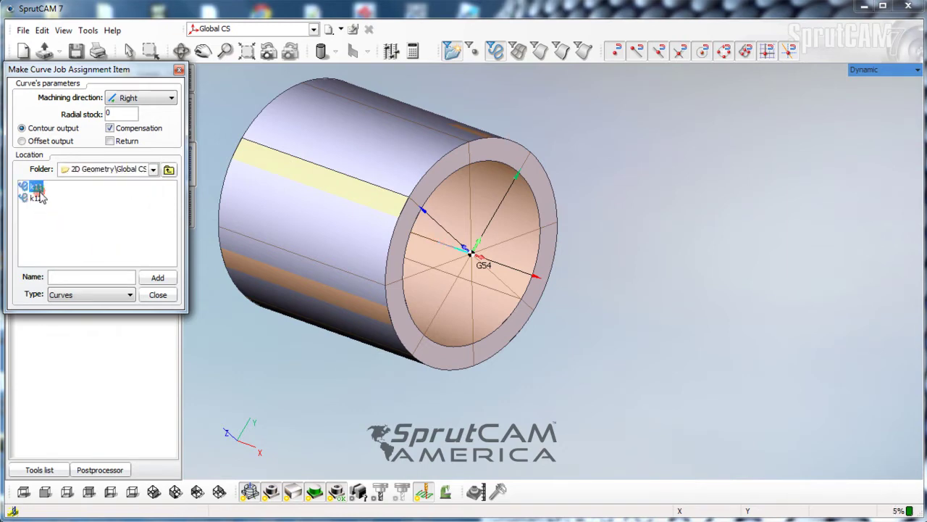
pyautogui.click(37, 197)
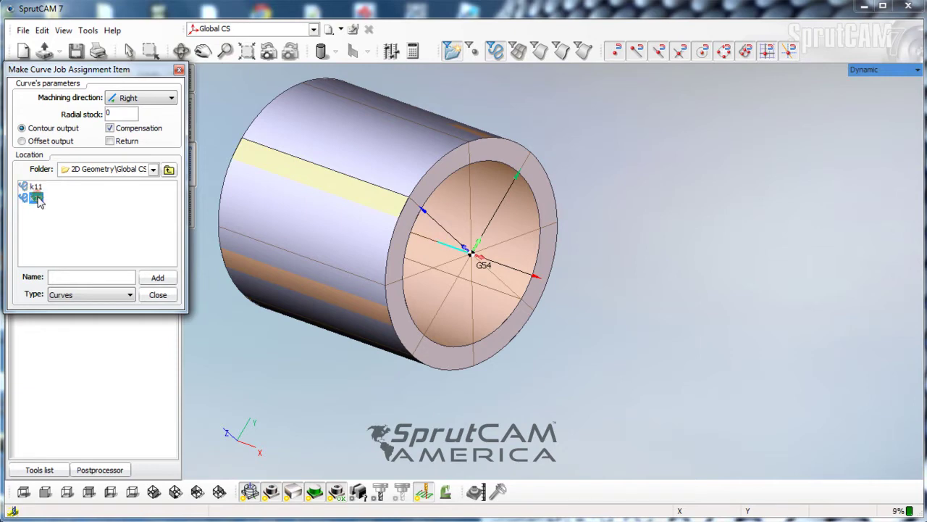
pyautogui.click(63, 203)
pyautogui.click(41, 187)
pyautogui.click(39, 199)
pyautogui.click(36, 187)
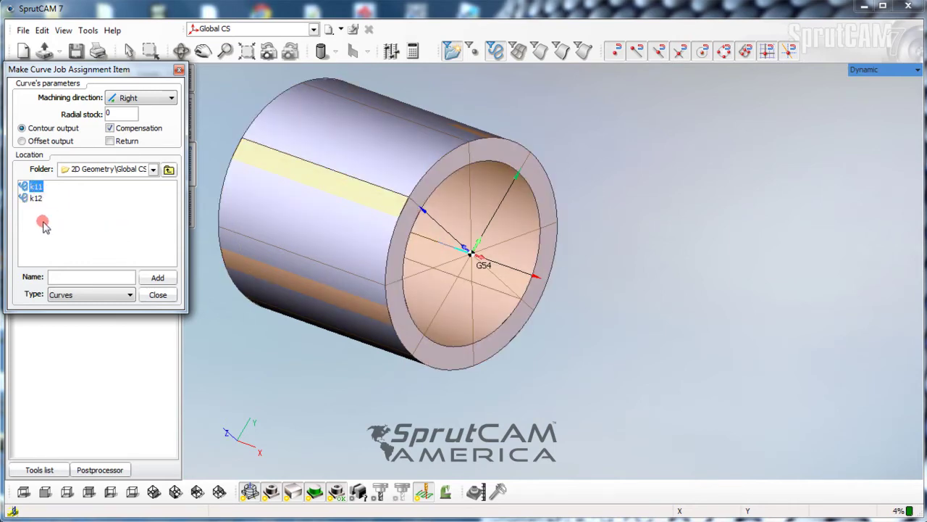
pyautogui.click(151, 281)
pyautogui.click(158, 295)
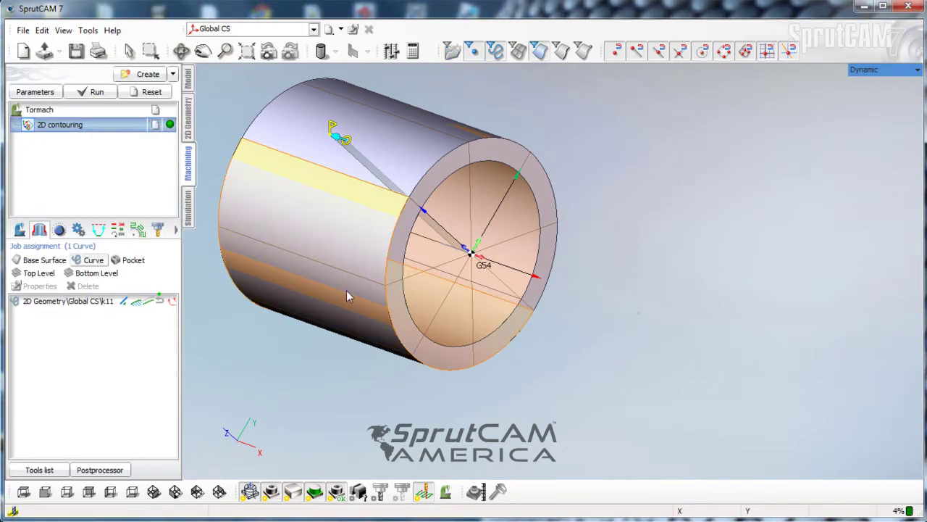
# Assign the .125 Engraver from the tool library to the 2D contouring operation and inspect its tip in the preview
pyautogui.moveTo(355, 278); pyautogui.dragTo(331, 208, button='middle')
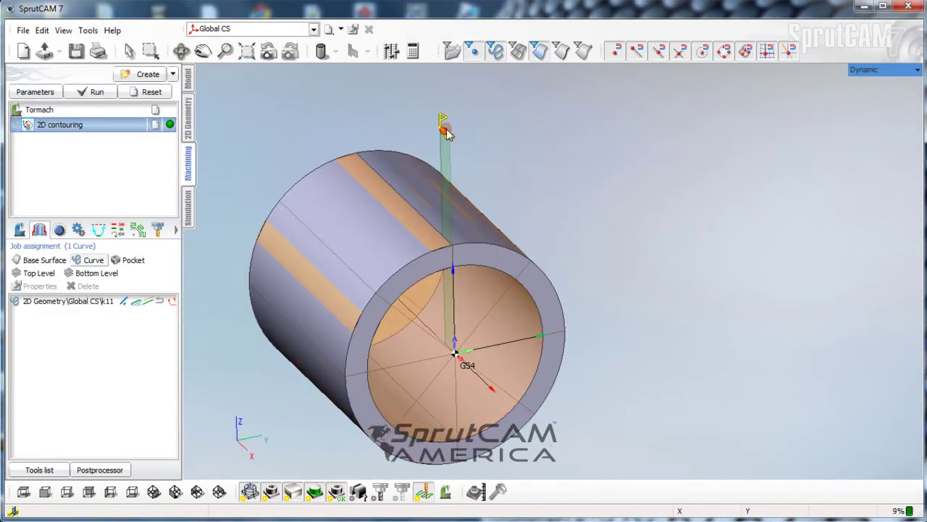
pyautogui.moveTo(416, 264)
pyautogui.mouseDown(button='middle')
pyautogui.moveTo(428, 213)
pyautogui.moveTo(413, 257)
pyautogui.moveTo(429, 261)
pyautogui.mouseUp(button='middle')
pyautogui.scroll(-2, 433, 214)
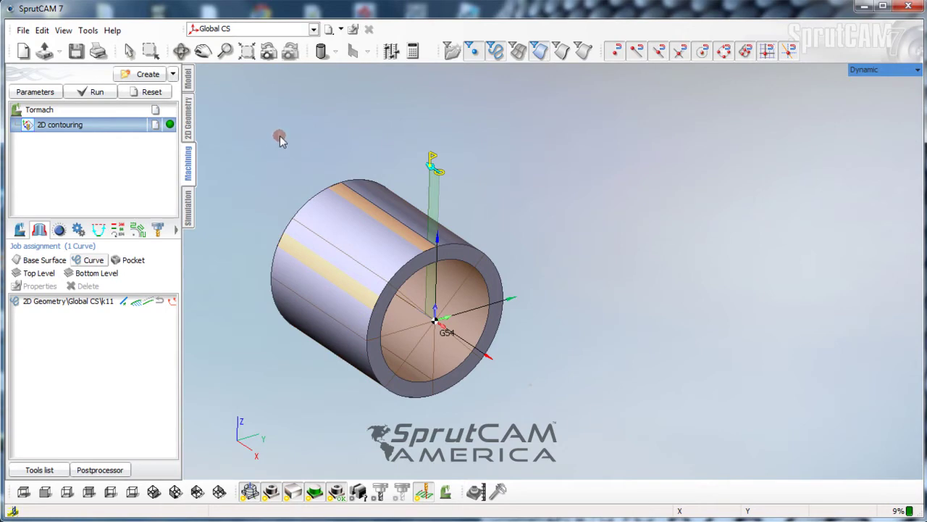
pyautogui.doubleClick(82, 127)
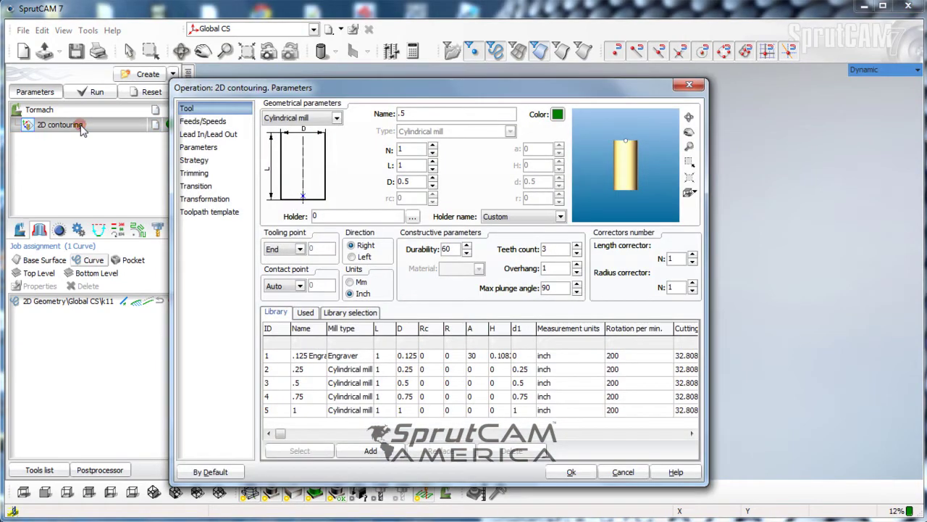
pyautogui.click(285, 357)
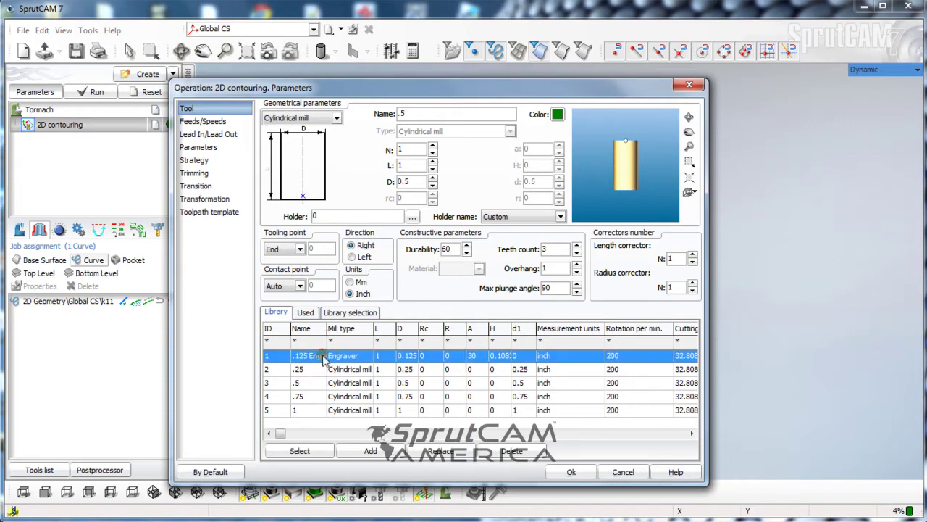
pyautogui.doubleClick(323, 357)
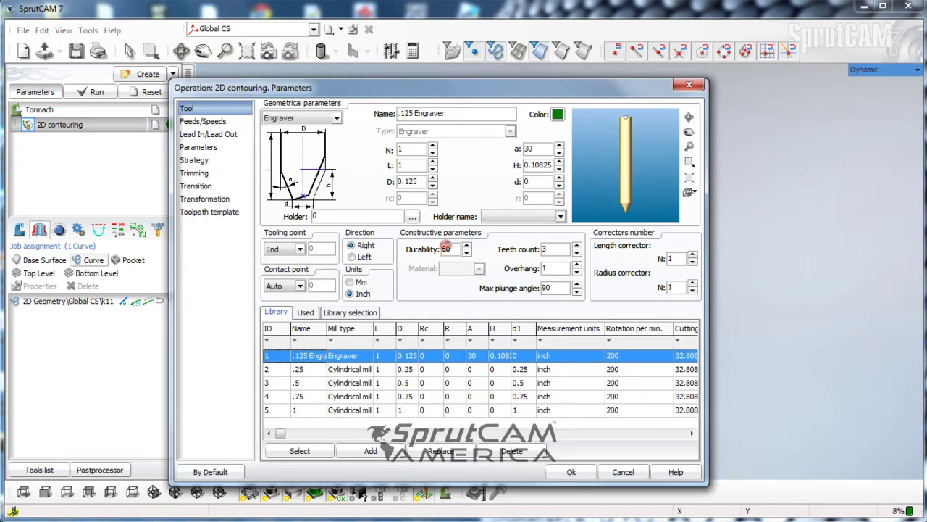
pyautogui.scroll(5, 618, 205)
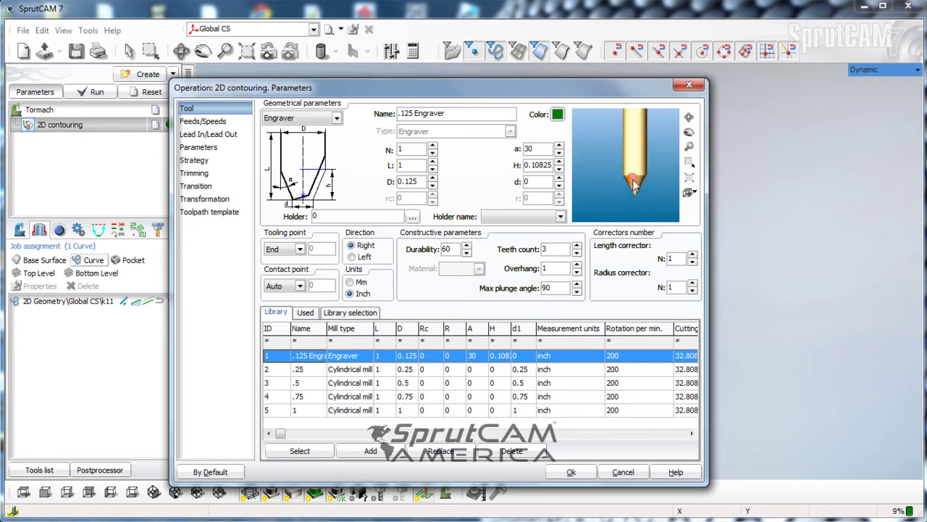
pyautogui.scroll(1, 633, 183)
pyautogui.moveTo(633, 184); pyautogui.dragTo(621, 162, button='middle')
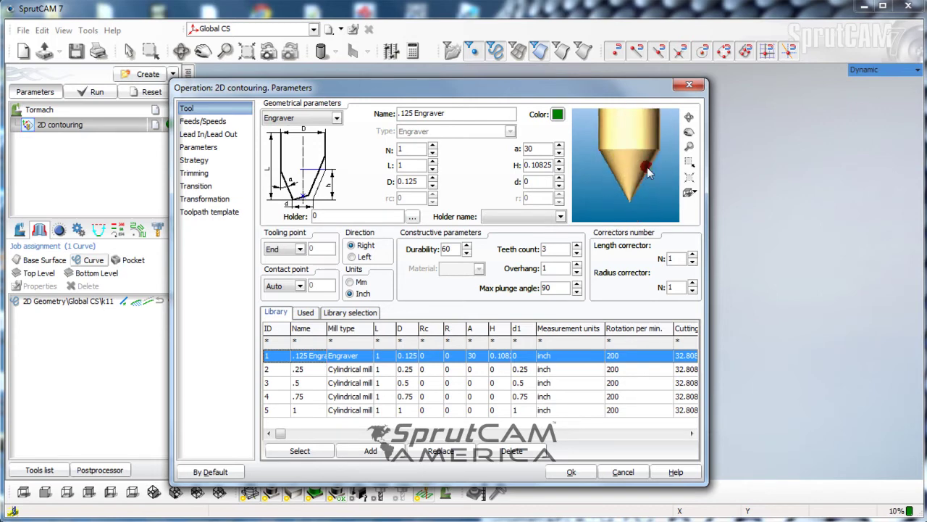
# Set the operation's top level to 0, bottom level to -.005 and safe plane to .02, and apply the parameters
pyautogui.click(202, 148)
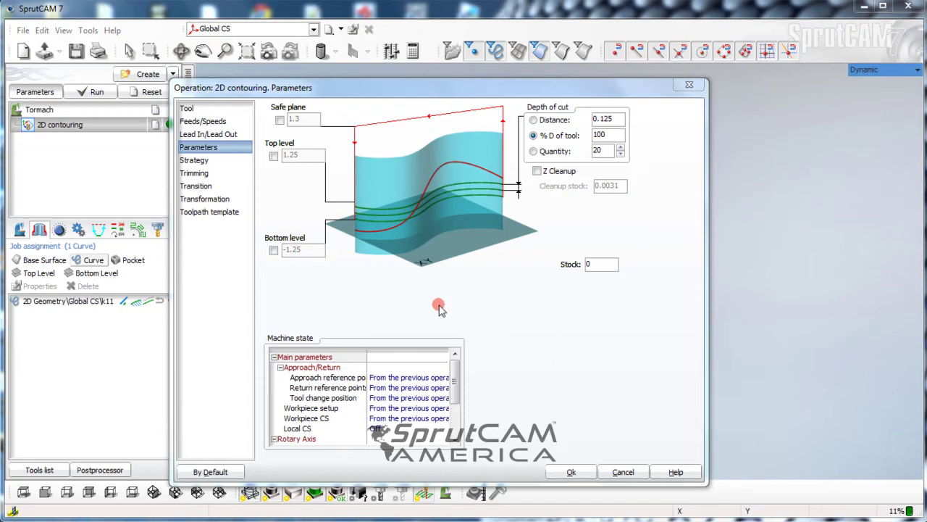
pyautogui.click(306, 157)
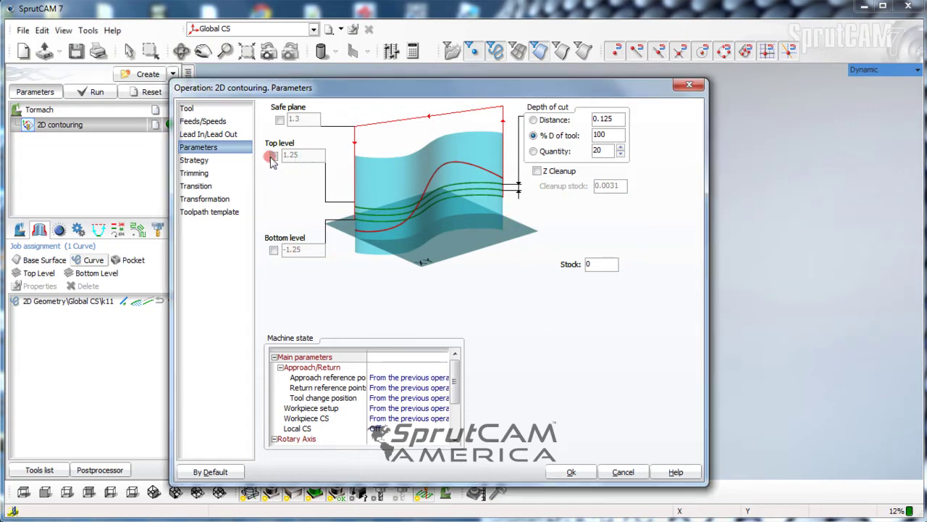
pyautogui.click(306, 150)
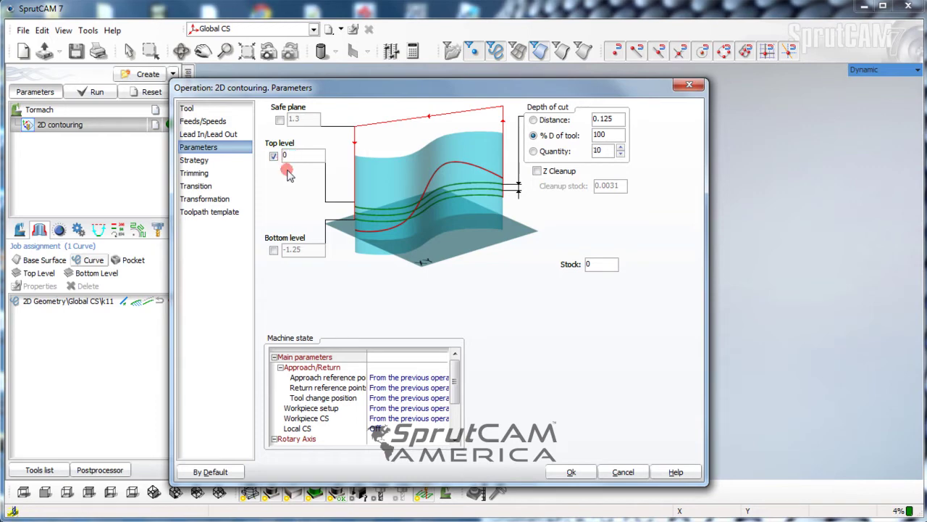
pyautogui.click(273, 250)
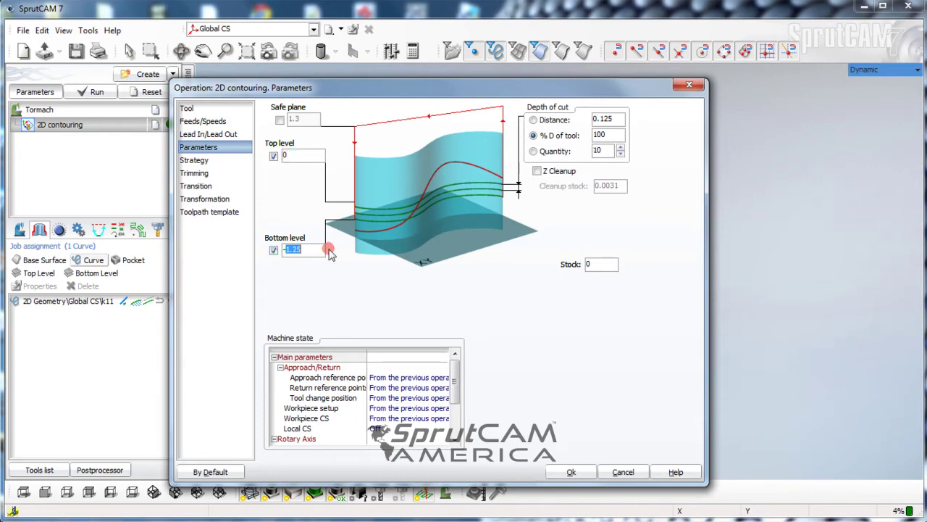
pyautogui.write('-')
pyautogui.click(279, 120)
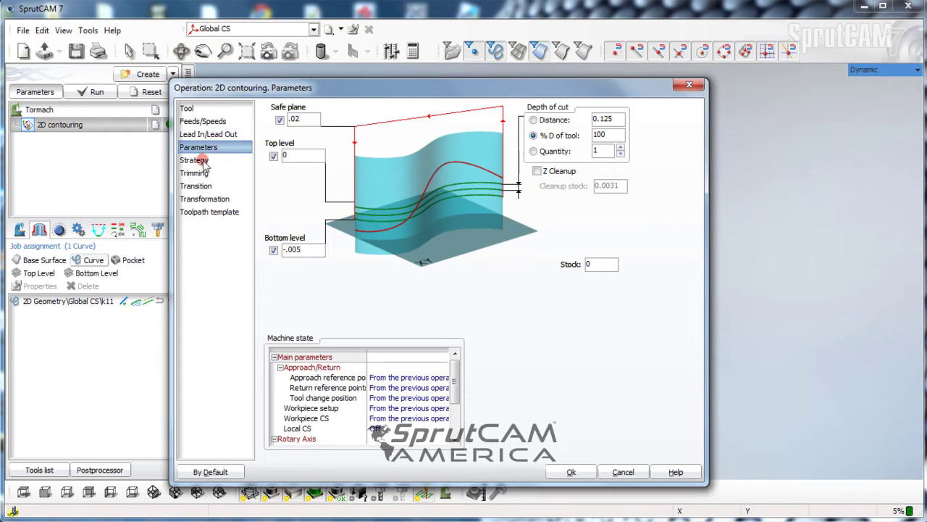
pyautogui.click(571, 473)
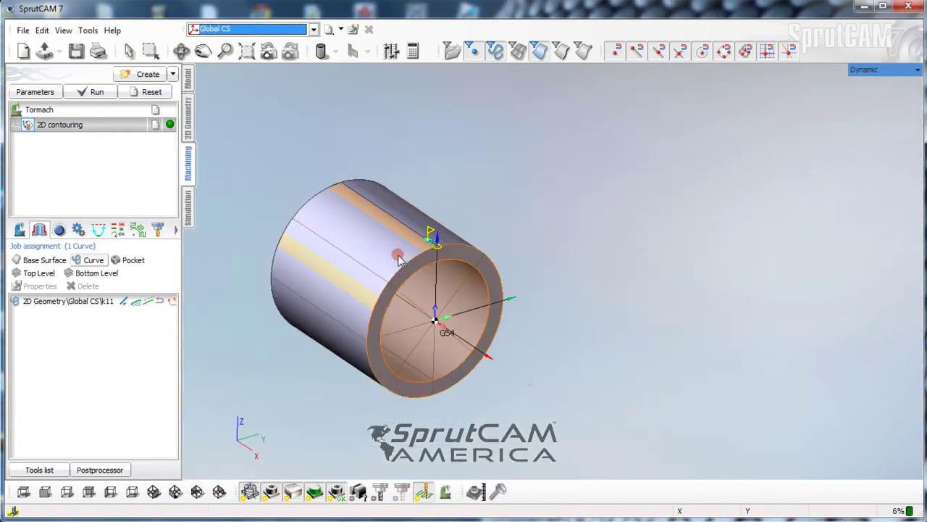
# Check the curve's placement on the tube's outer surface and calculate the 2D contouring toolpath
pyautogui.scroll(2, 481, 251)
pyautogui.moveTo(483, 268); pyautogui.dragTo(489, 294, button='middle')
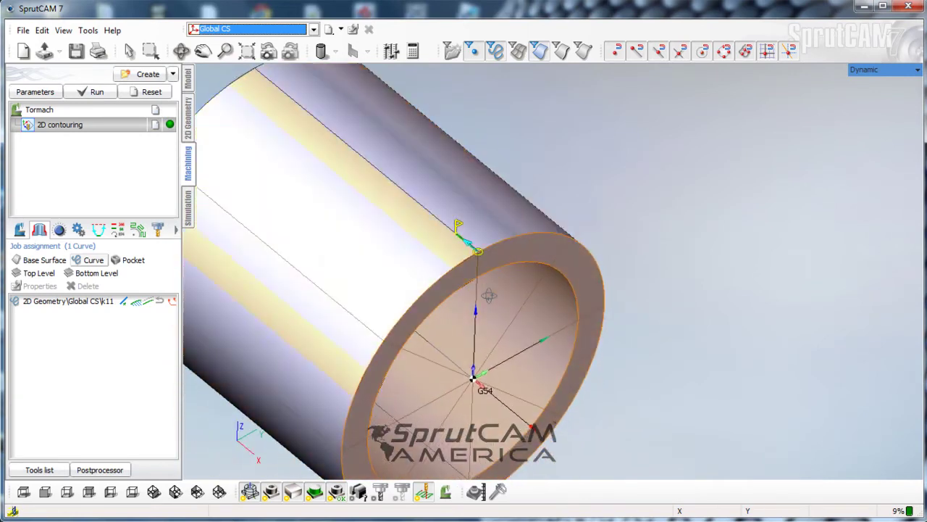
pyautogui.scroll(3, 480, 267)
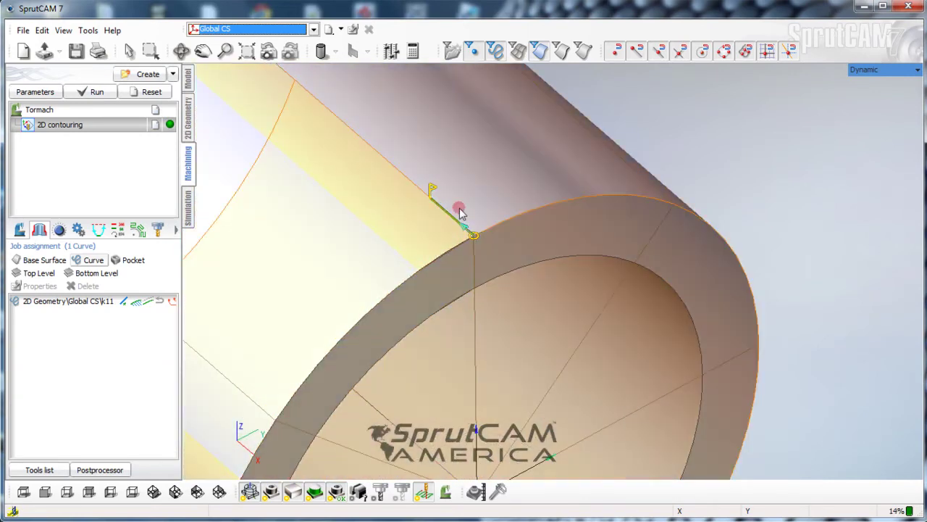
pyautogui.scroll(-4, 453, 228)
pyautogui.scroll(-3, 457, 230)
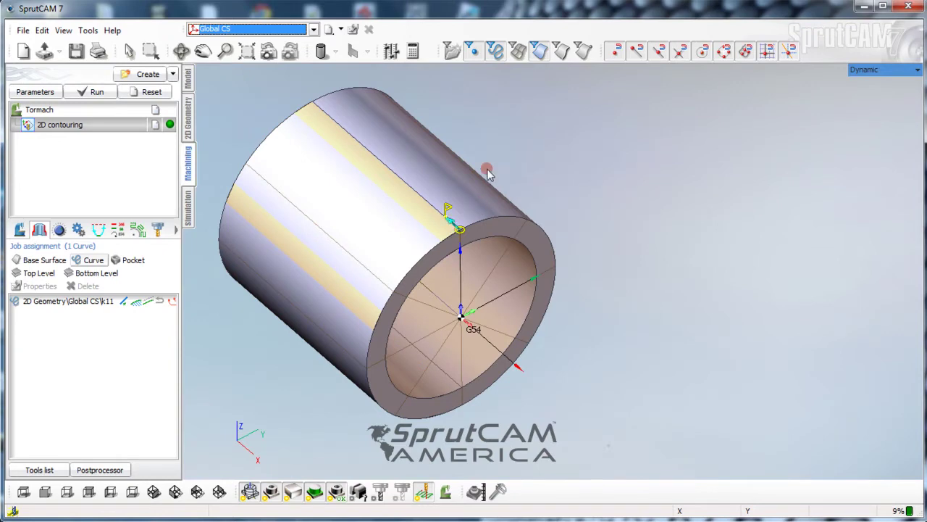
pyautogui.click(99, 90)
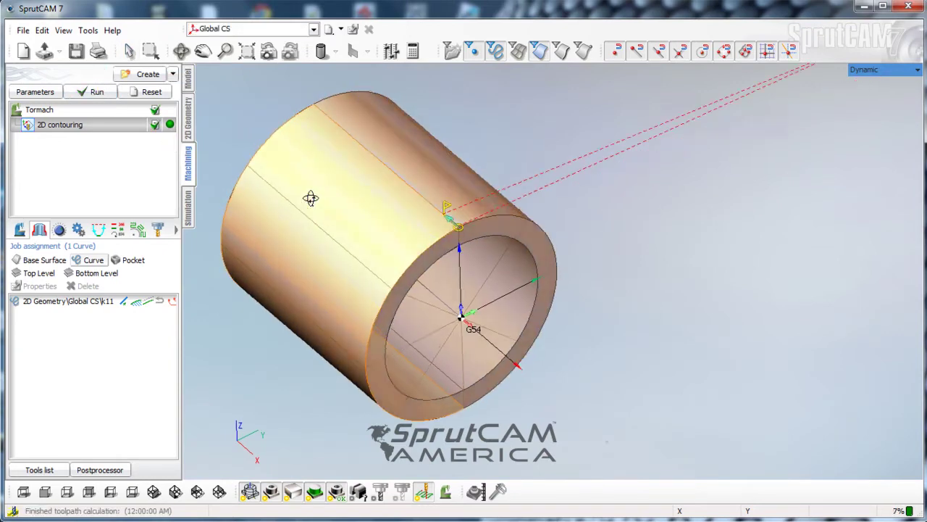
# Run the machining simulation of the 2D contouring operation and examine the engraved line on the workpiece
pyautogui.moveTo(311, 198); pyautogui.dragTo(318, 175, button='right')
pyautogui.scroll(-4, 323, 183)
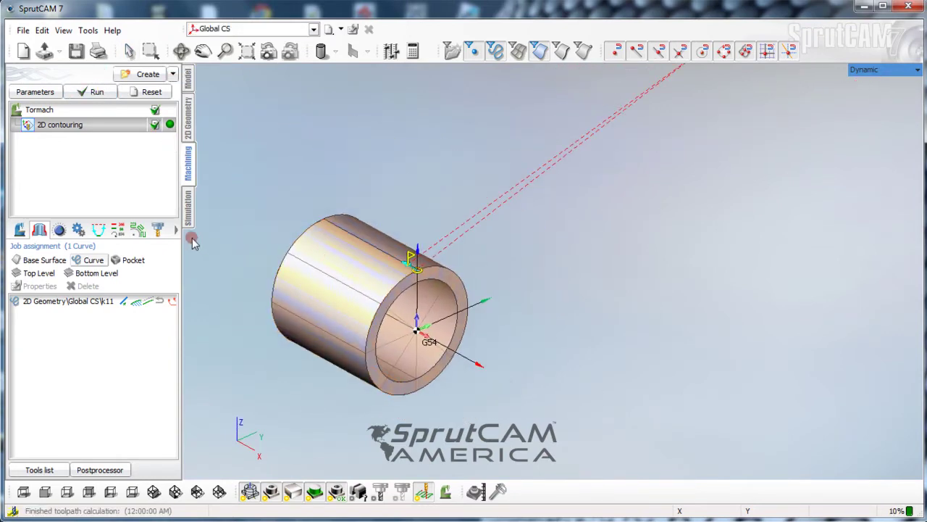
pyautogui.click(187, 216)
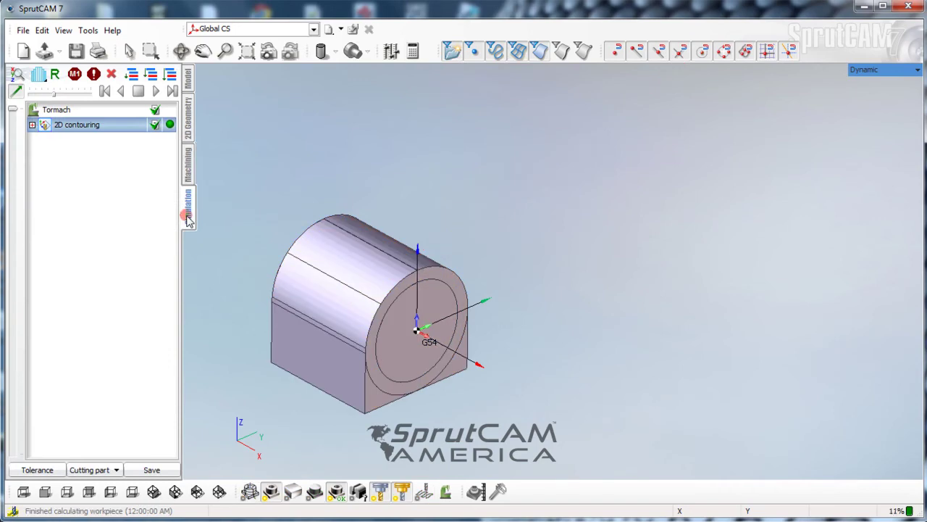
pyautogui.click(150, 75)
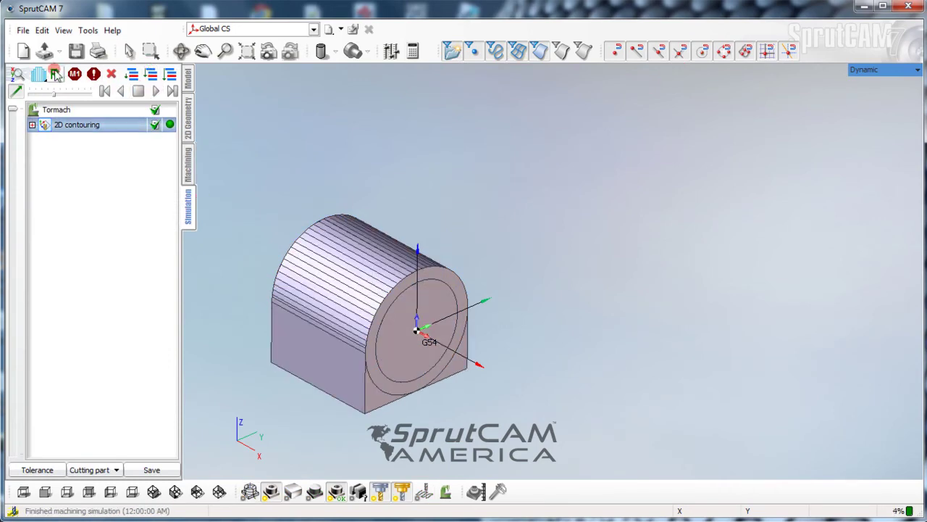
pyautogui.click(159, 92)
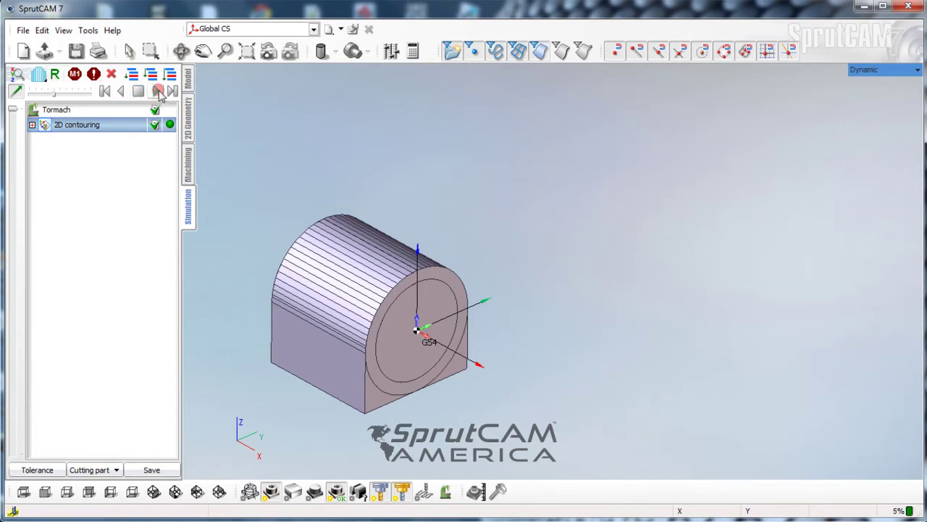
pyautogui.scroll(5, 453, 330)
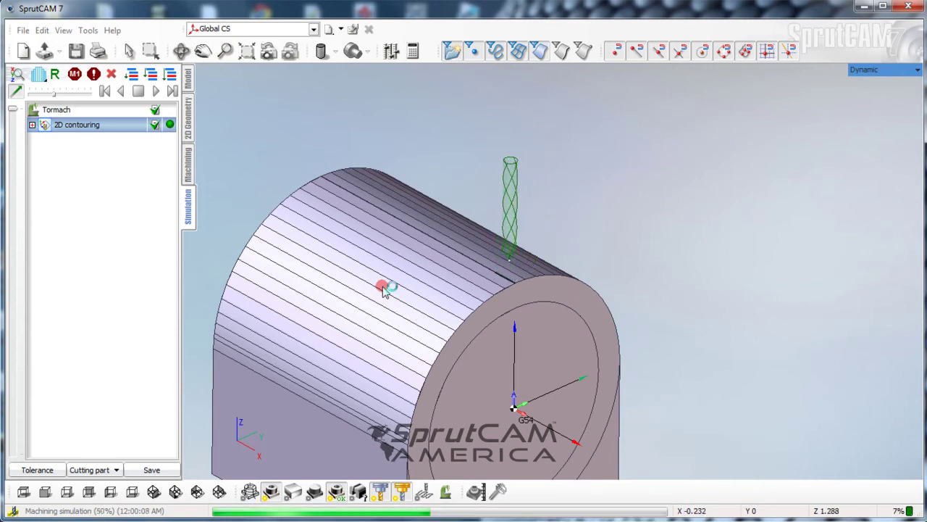
pyautogui.scroll(-5, 384, 289)
pyautogui.scroll(3, 384, 289)
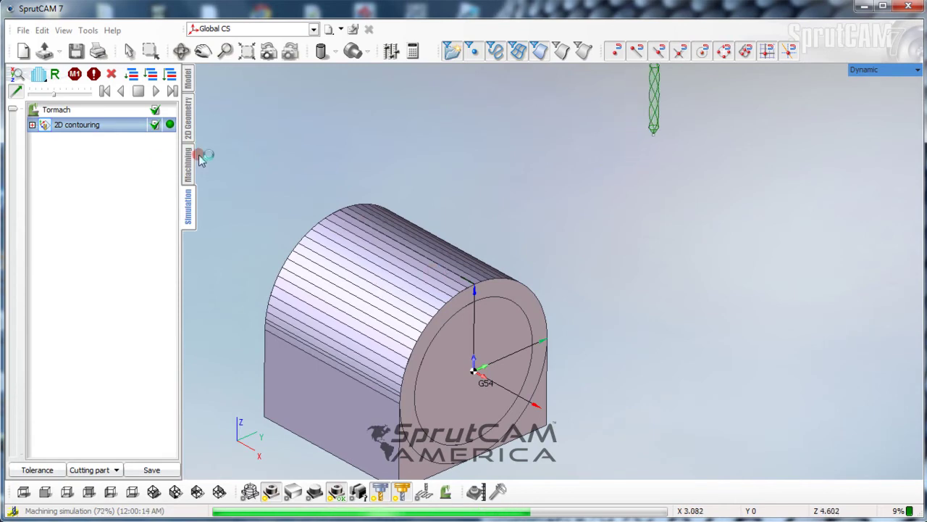
# Return to the machining setup and open the transformation parameters of the 2D contouring operation
pyautogui.click(188, 164)
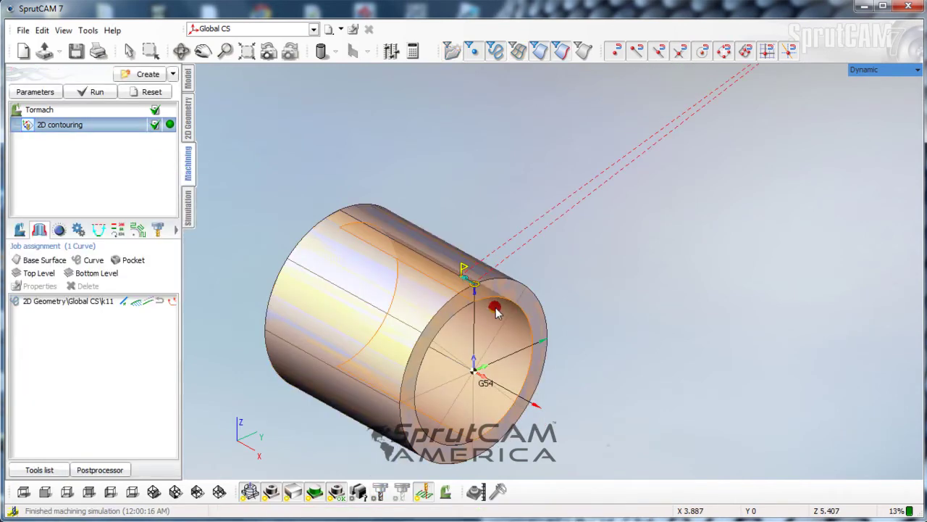
pyautogui.scroll(3, 484, 295)
pyautogui.moveTo(484, 295); pyautogui.dragTo(505, 262, button='middle')
pyautogui.click(76, 124)
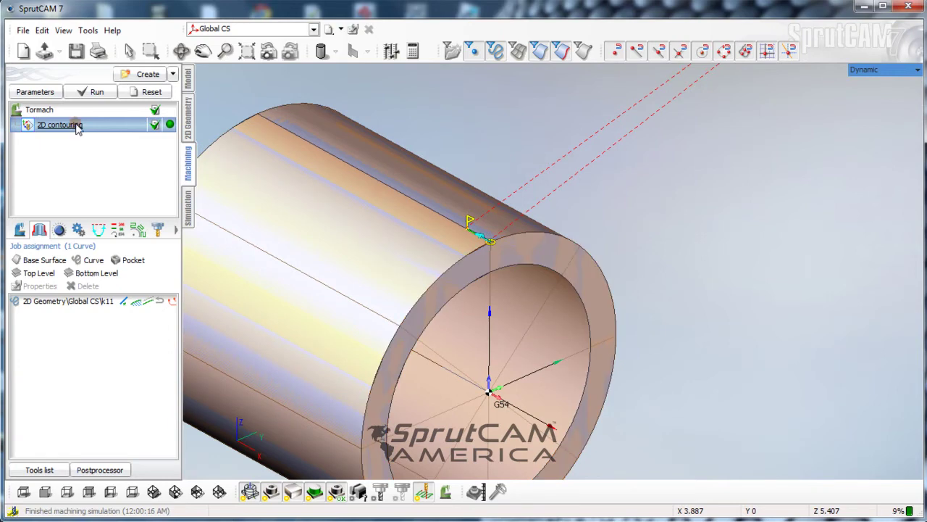
pyautogui.doubleClick(77, 126)
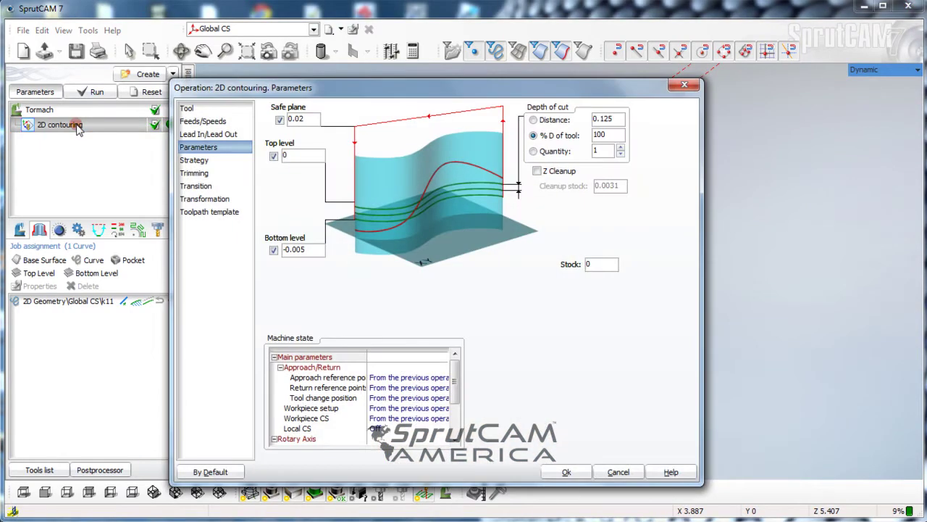
pyautogui.click(205, 199)
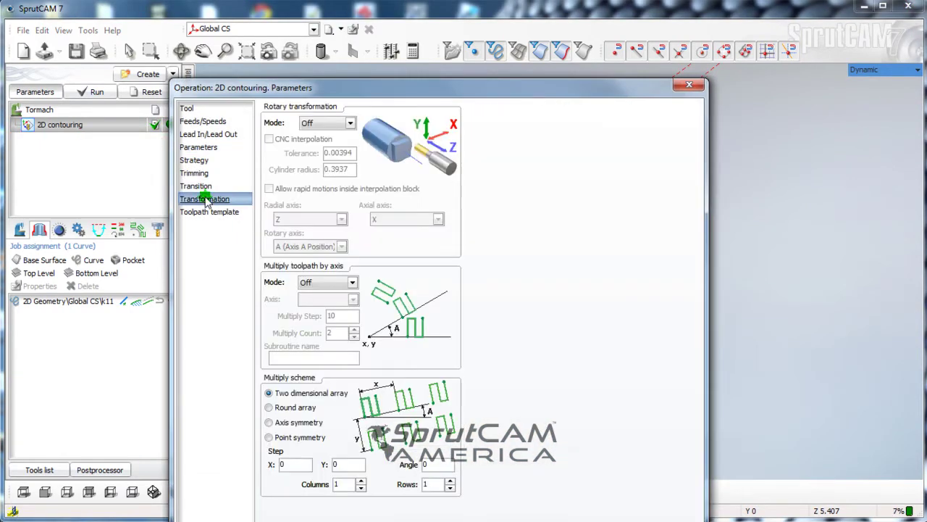
pyautogui.click(350, 124)
pyautogui.moveTo(384, 94); pyautogui.dragTo(408, 26)
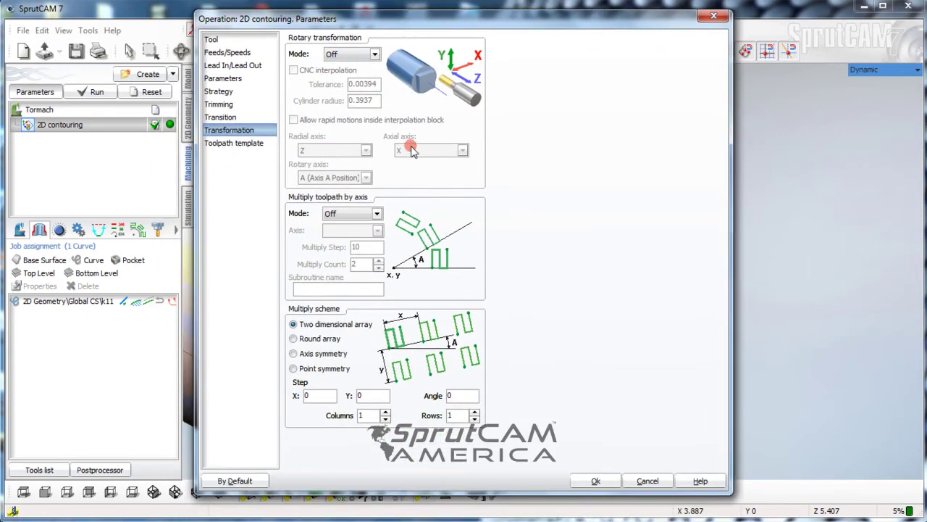
# Multiply the toolpath in Copying mode about the A axis with a step of 2 and a count of 180, and apply the parameters
pyautogui.click(352, 282)
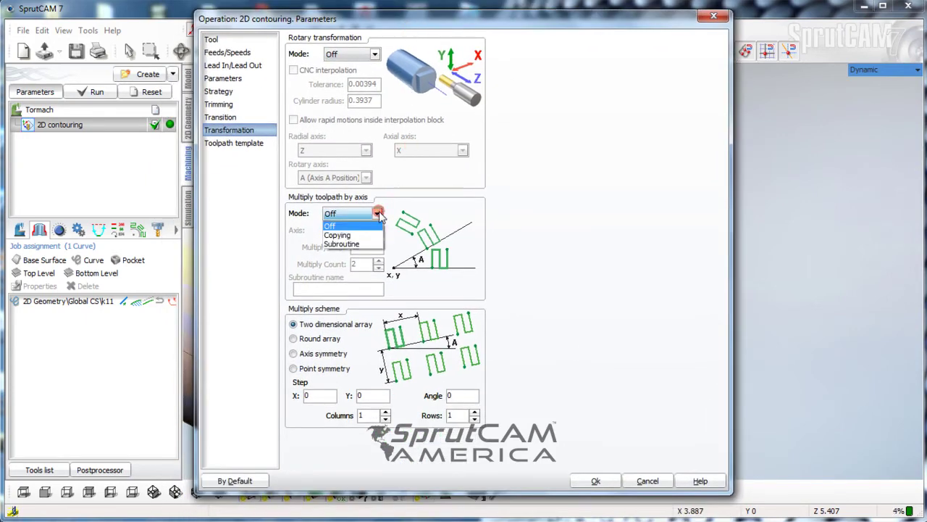
pyautogui.click(343, 236)
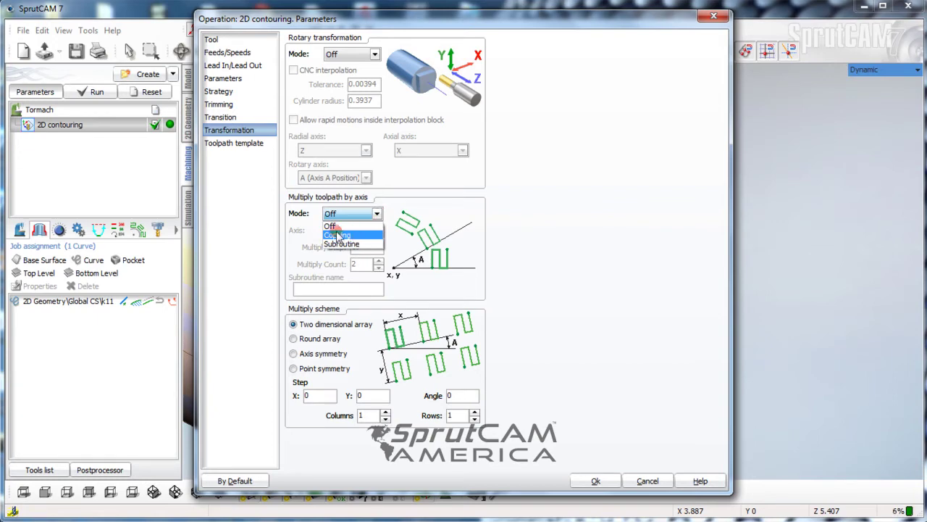
pyautogui.click(338, 236)
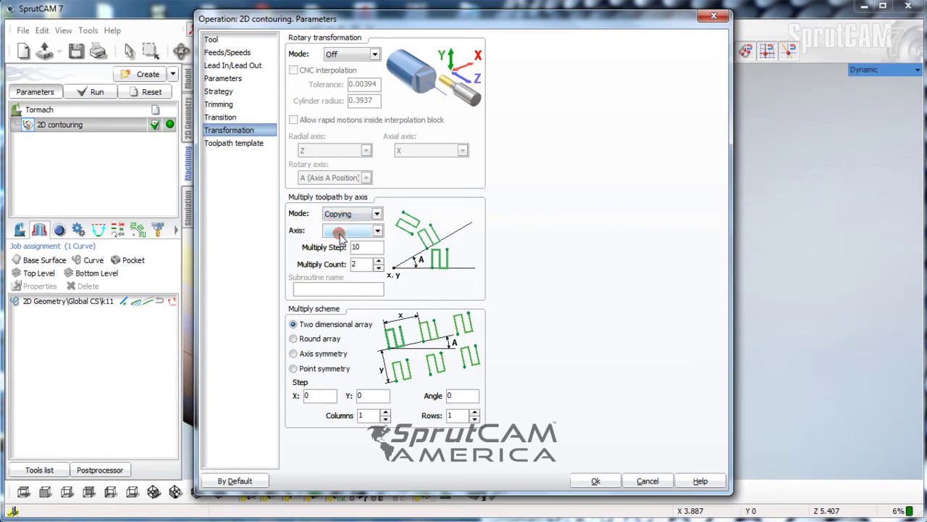
pyautogui.click(377, 230)
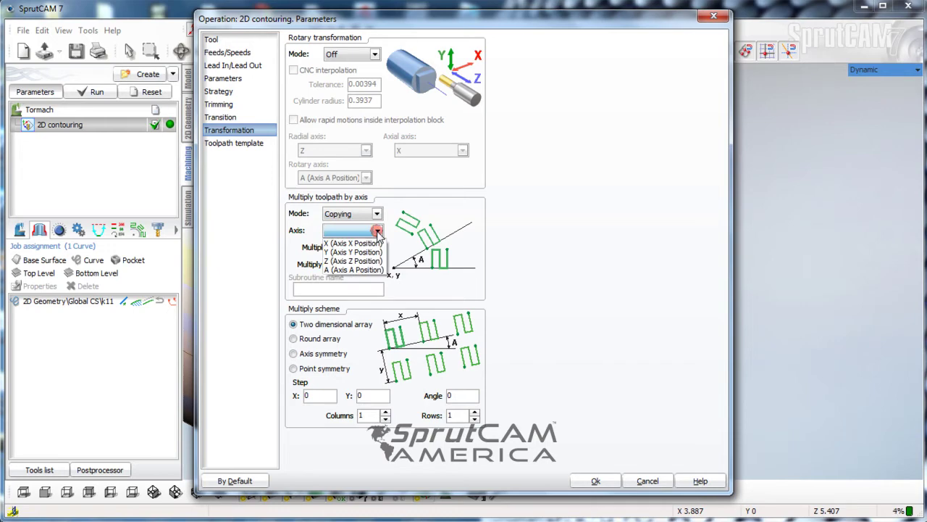
pyautogui.click(354, 268)
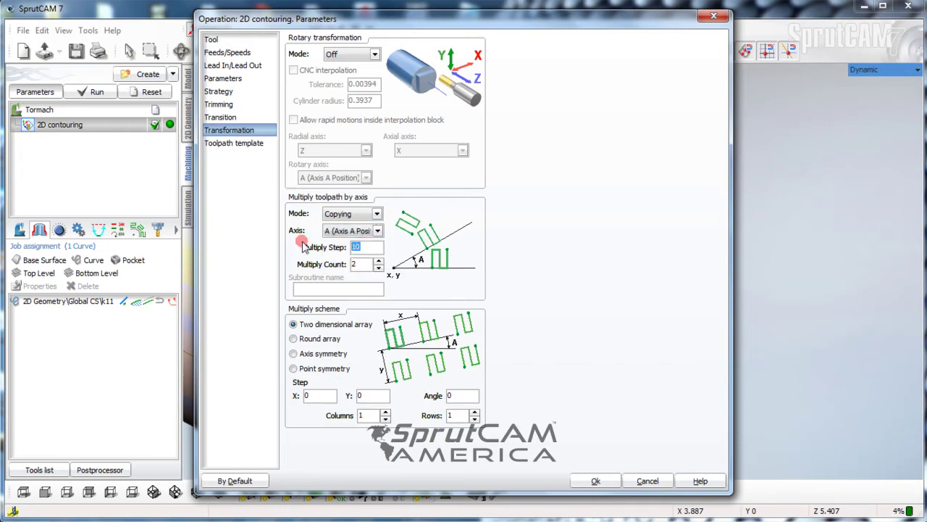
pyautogui.click(333, 263)
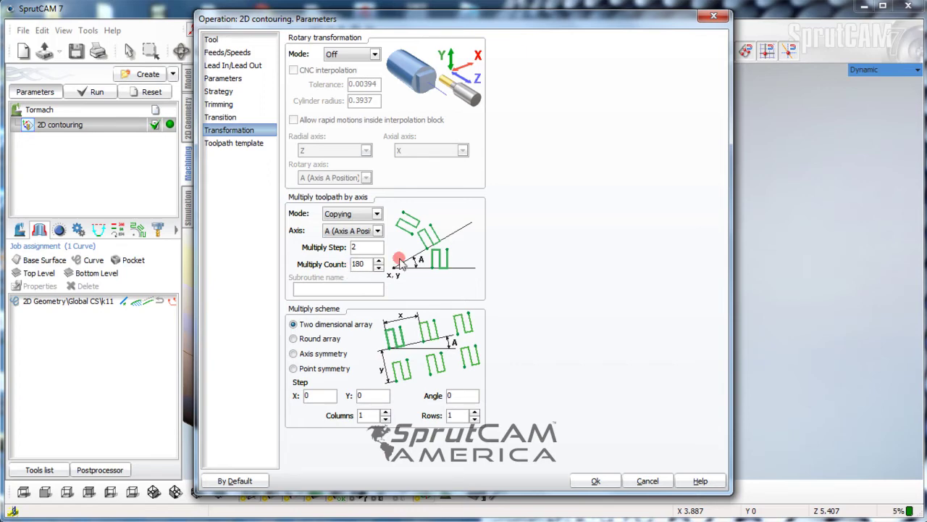
pyautogui.click(586, 482)
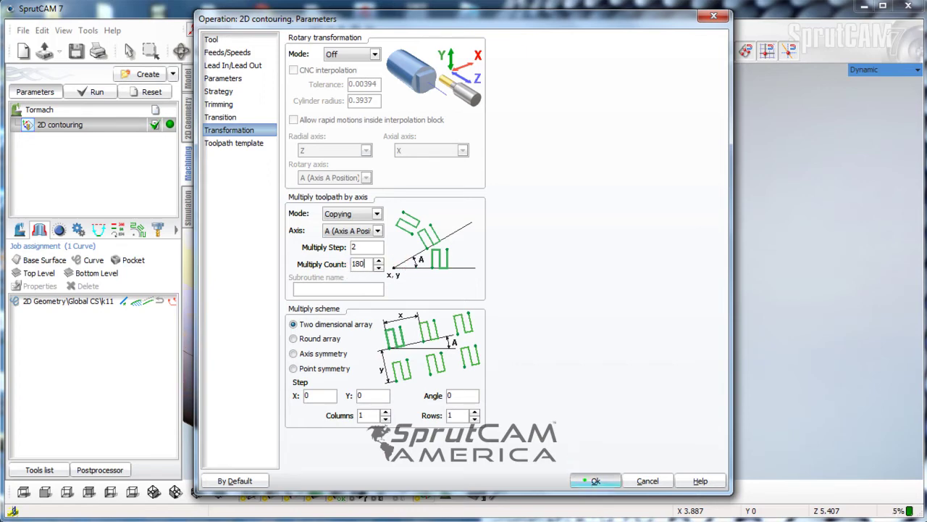
pyautogui.click(586, 481)
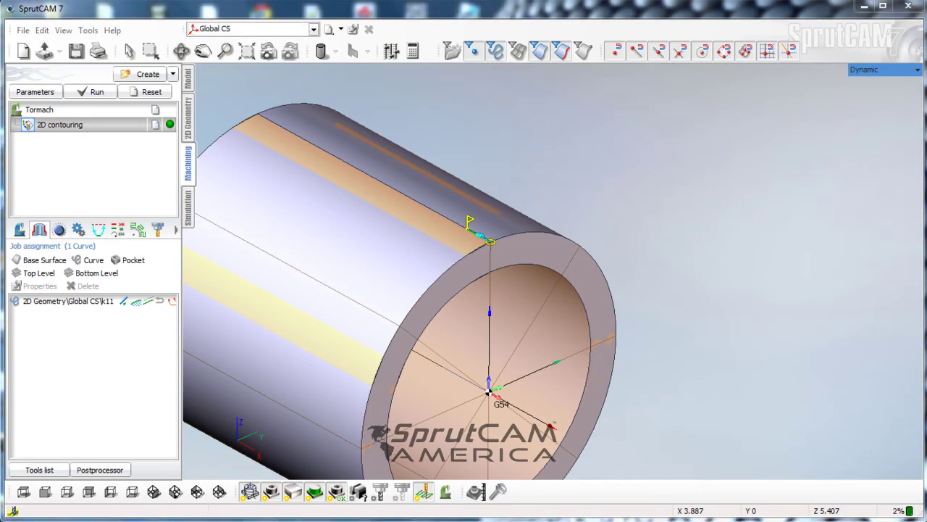
# Calculate the multiplied 2D contouring toolpath and inspect the copied passes around the tube's end
pyautogui.click(384, 165)
pyautogui.click(99, 95)
pyautogui.scroll(-2, 382, 302)
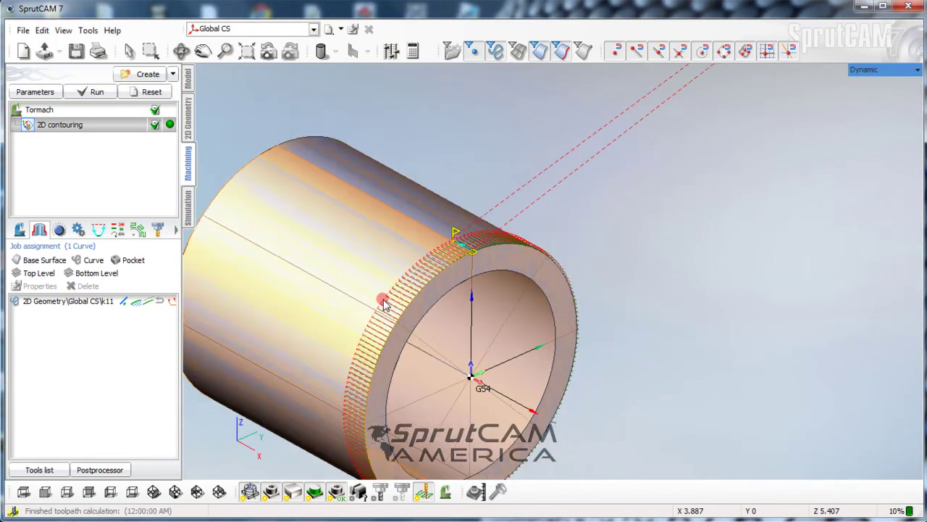
pyautogui.moveTo(383, 302); pyautogui.dragTo(385, 267, button='middle')
pyautogui.scroll(5, 392, 269)
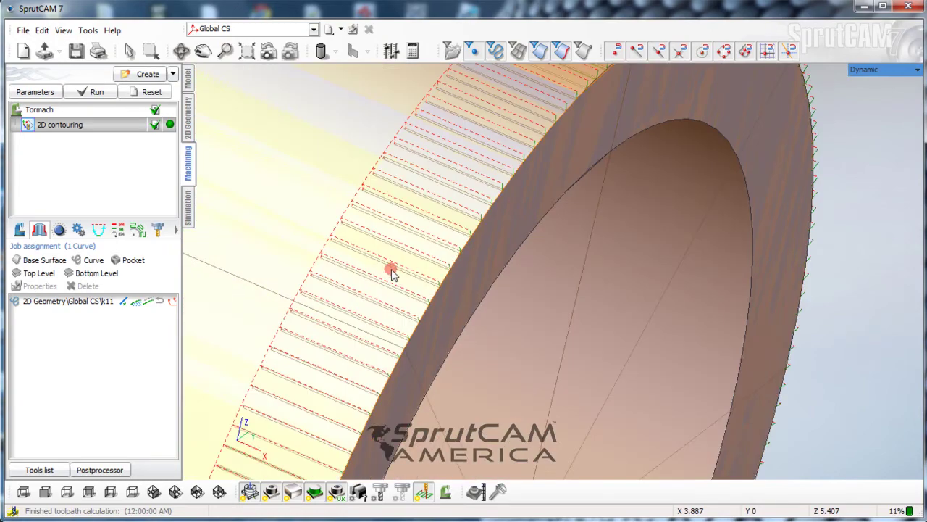
pyautogui.moveTo(330, 306); pyautogui.dragTo(421, 265)
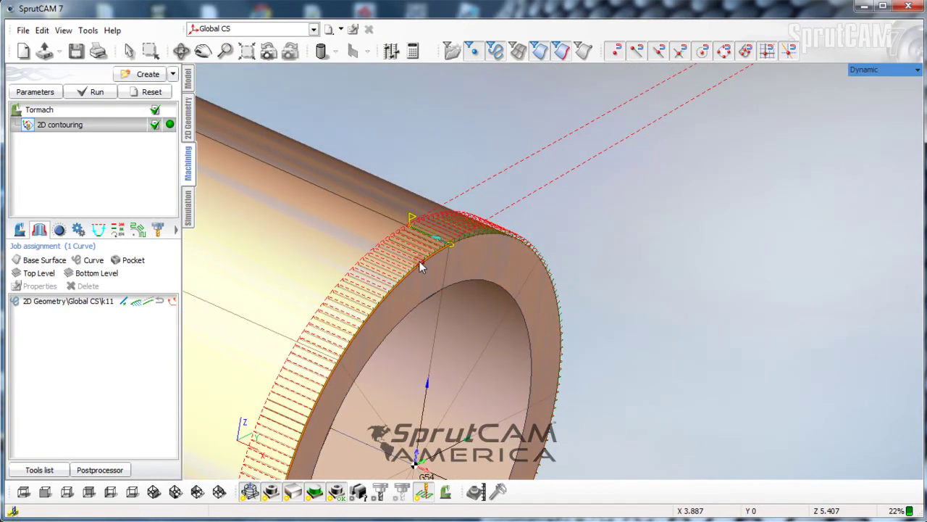
# Run the machining simulation of the multiplied toolpath in Voxel 3D mode and examine the cuts near the tube's end
pyautogui.click(190, 210)
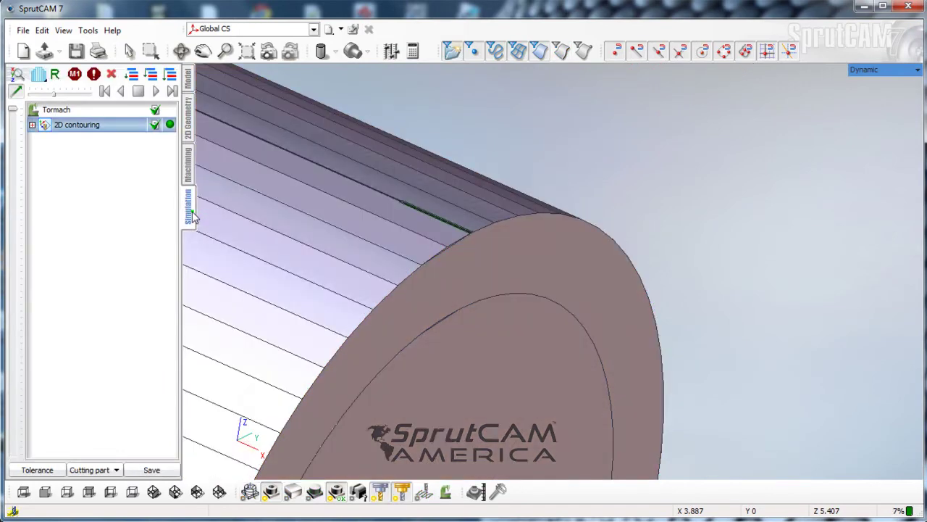
pyautogui.click(157, 91)
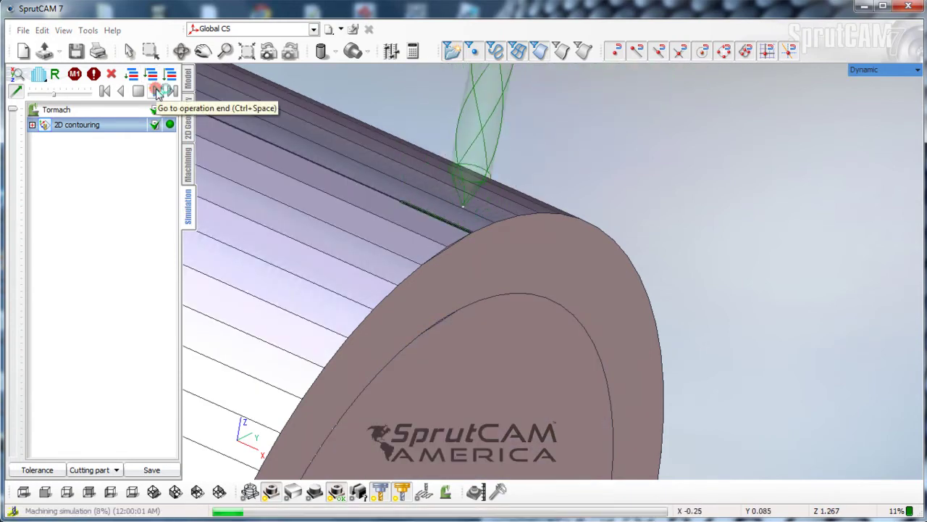
pyautogui.moveTo(410, 172); pyautogui.dragTo(387, 282, button='middle')
pyautogui.scroll(-3, 416, 227)
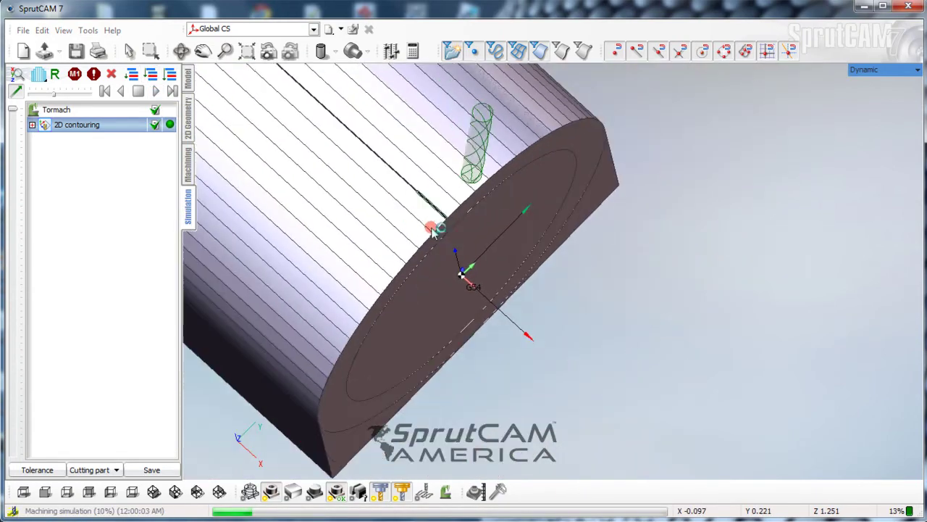
pyautogui.moveTo(431, 226); pyautogui.dragTo(450, 237, button='middle')
pyautogui.scroll(3, 443, 266)
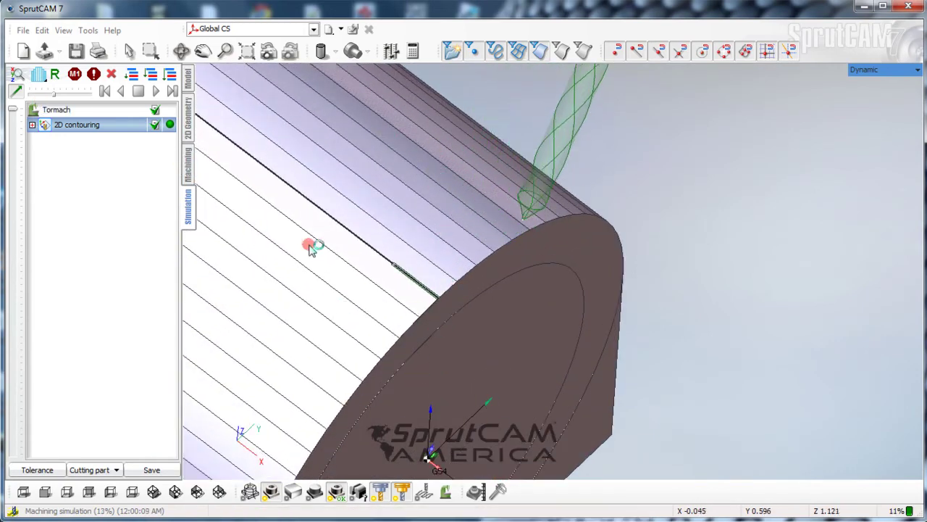
pyautogui.click(40, 75)
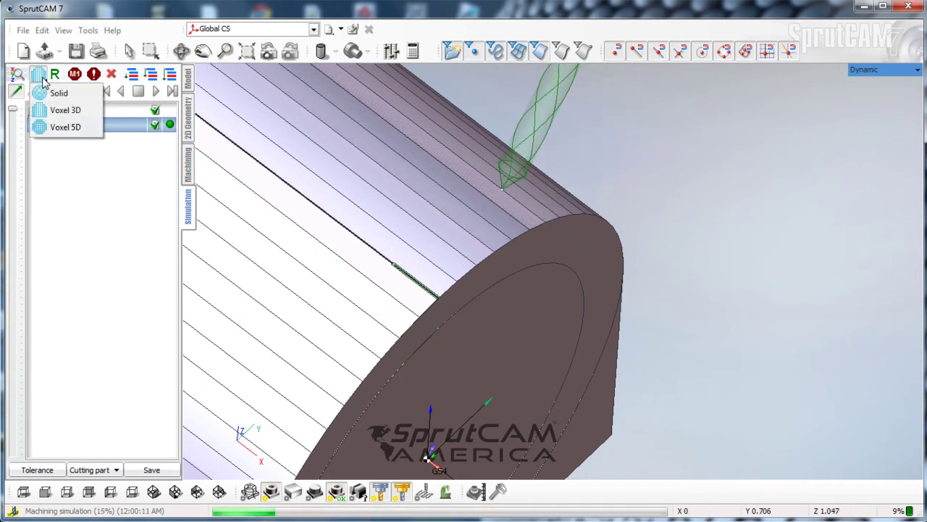
pyautogui.click(64, 110)
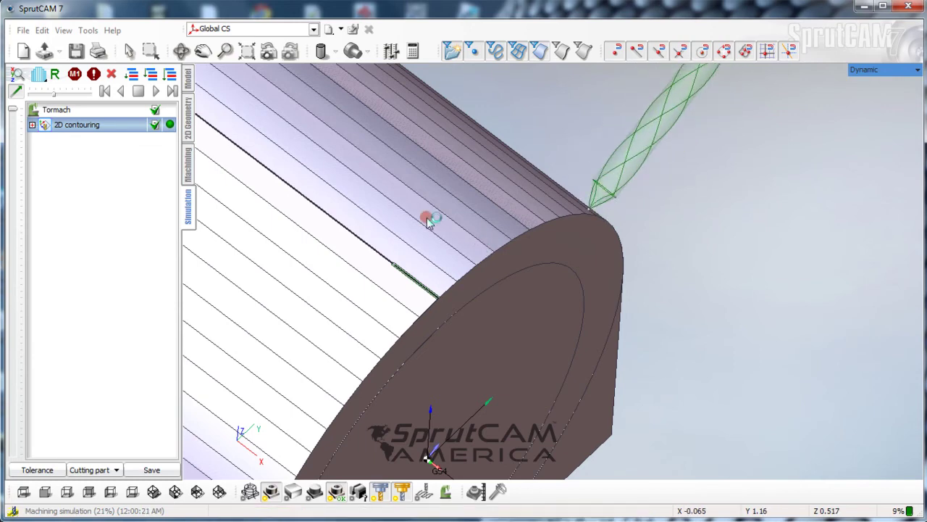
pyautogui.scroll(-2, 452, 239)
pyautogui.moveTo(451, 250); pyautogui.dragTo(423, 286, button='middle')
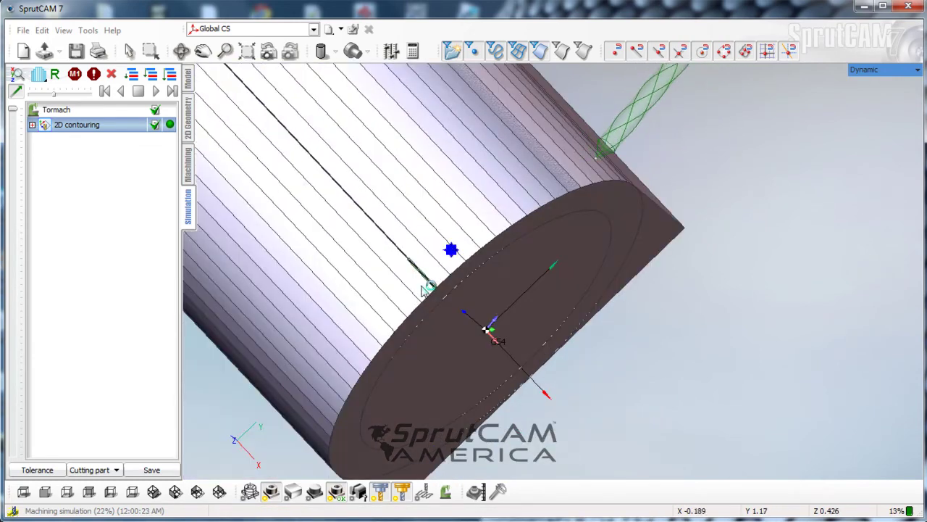
# Reset the machining simulation of the 2D contouring operation and switch the simulation mode to Voxel 5D
pyautogui.click(190, 158)
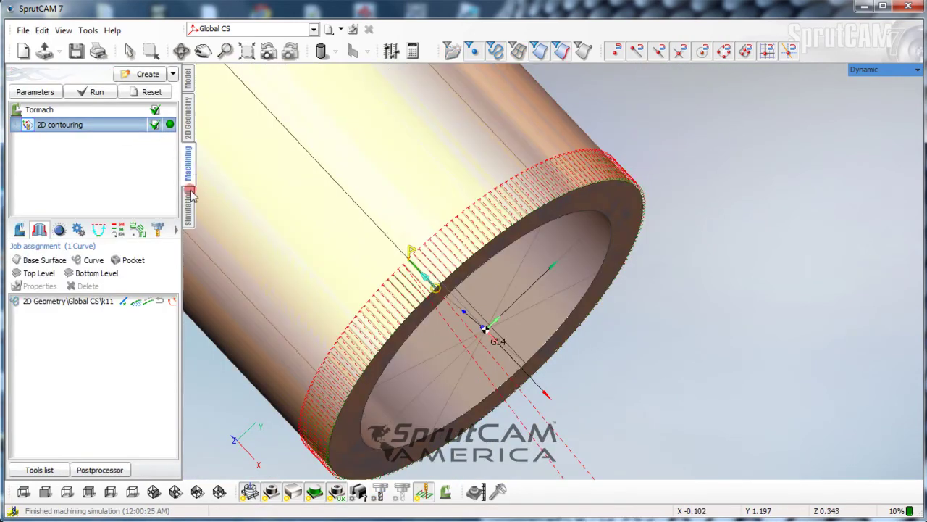
pyautogui.click(189, 208)
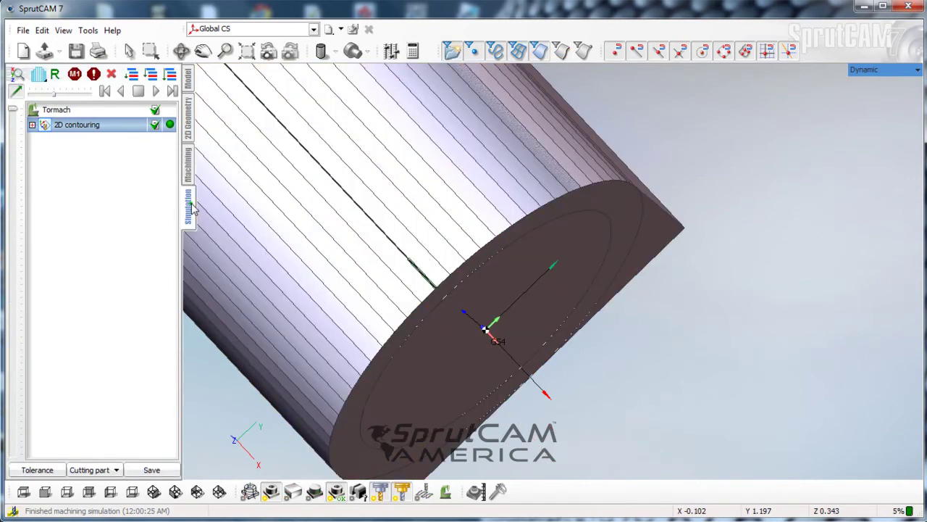
pyautogui.click(147, 91)
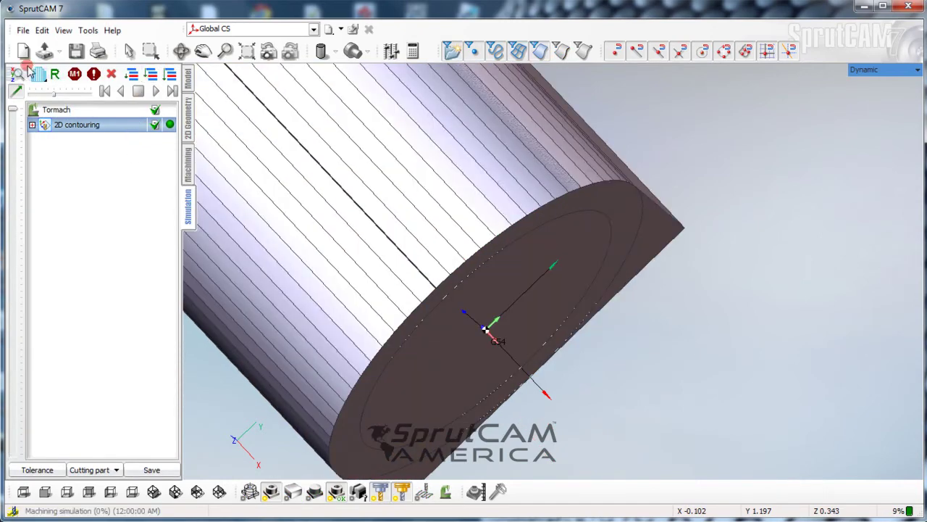
pyautogui.click(42, 75)
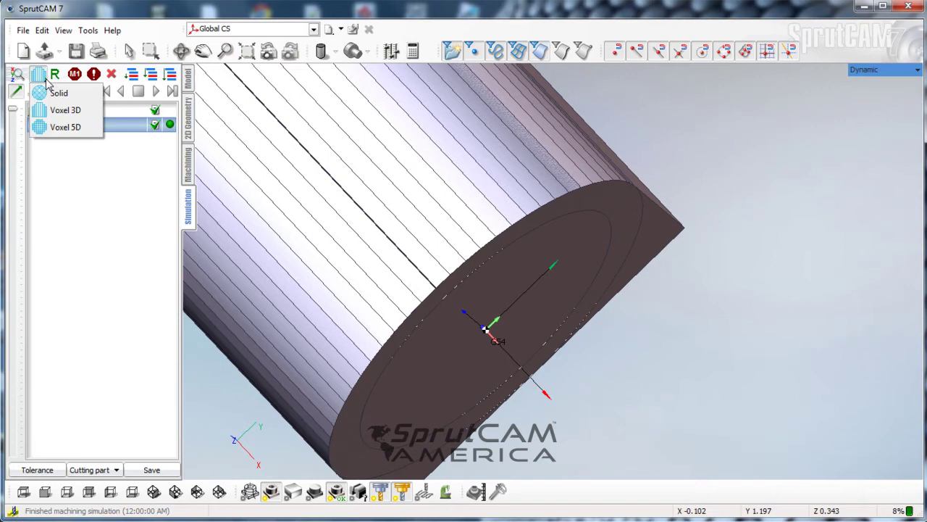
pyautogui.click(66, 127)
# Recalculate the workpiece and start the Voxel 5D simulation with the tube's end in view
pyautogui.click(161, 91)
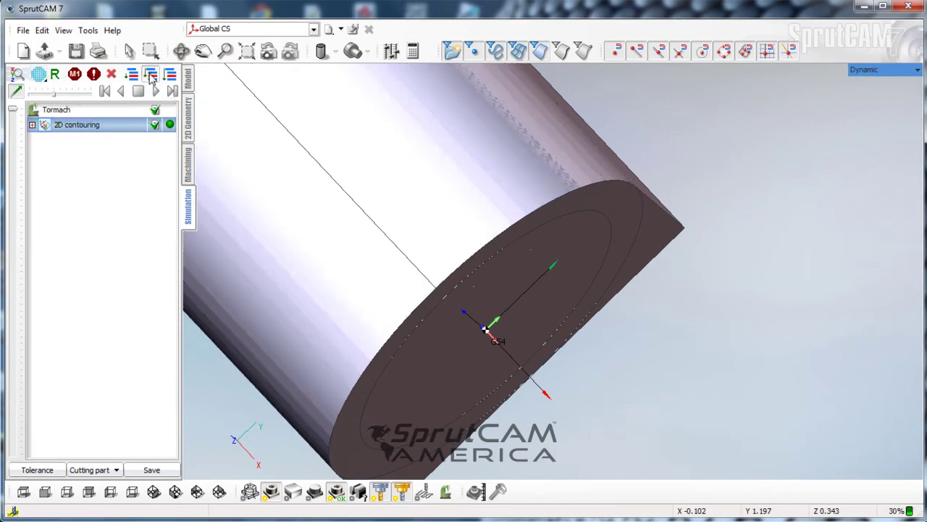
pyautogui.click(495, 280)
pyautogui.moveTo(495, 281); pyautogui.dragTo(518, 256)
pyautogui.click(151, 75)
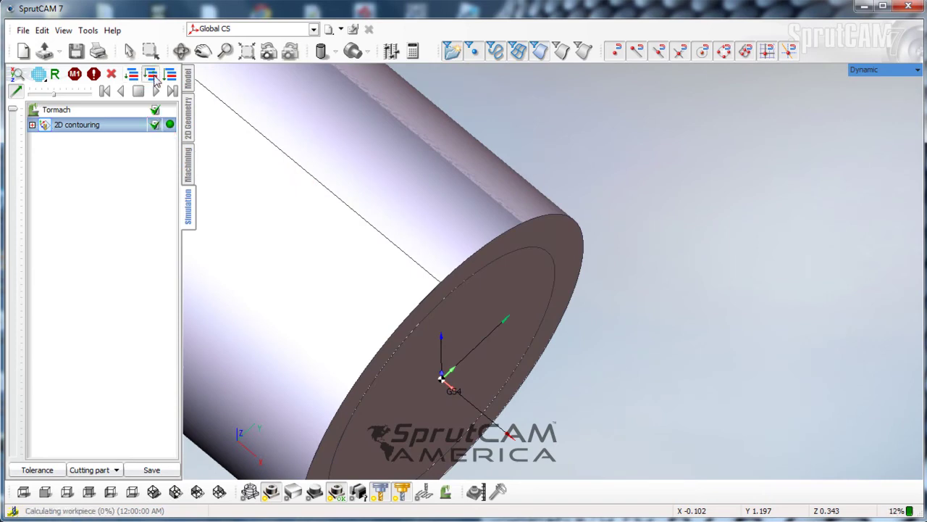
pyautogui.click(155, 92)
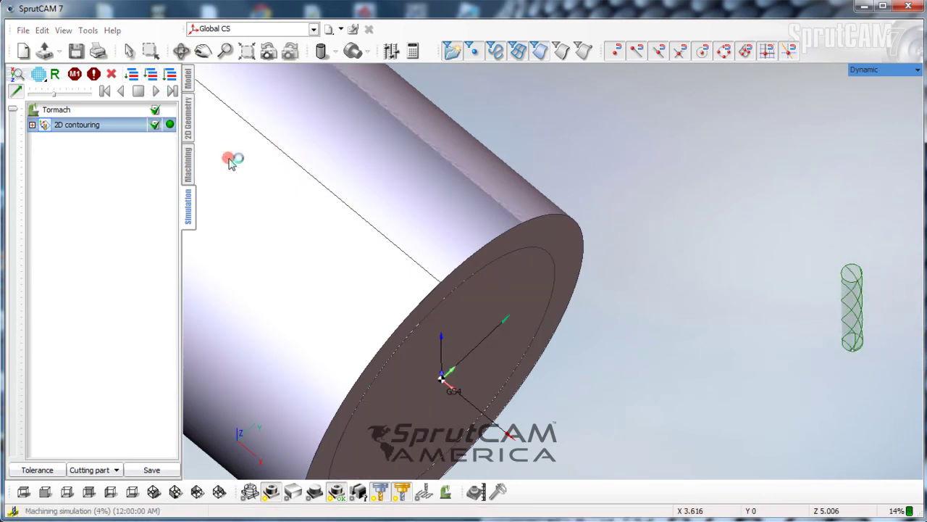
# Turn off the tool's transparency and run the engraving simulation to its end at maximum speed
pyautogui.click(384, 495)
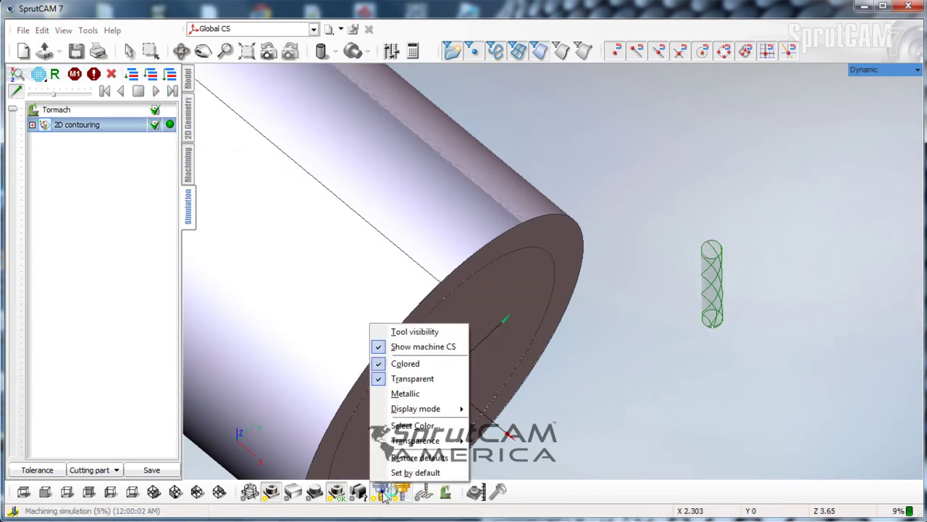
pyautogui.click(410, 378)
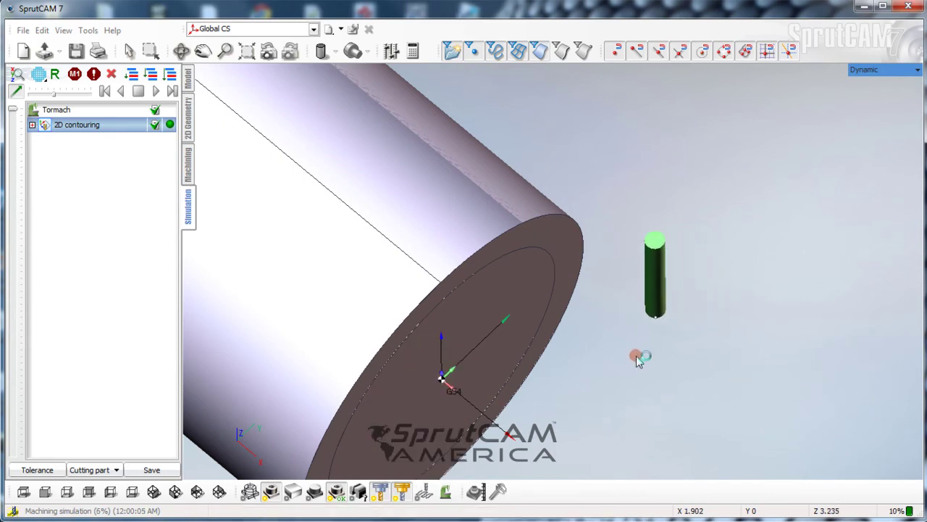
pyautogui.moveTo(637, 358); pyautogui.dragTo(627, 330, button='middle')
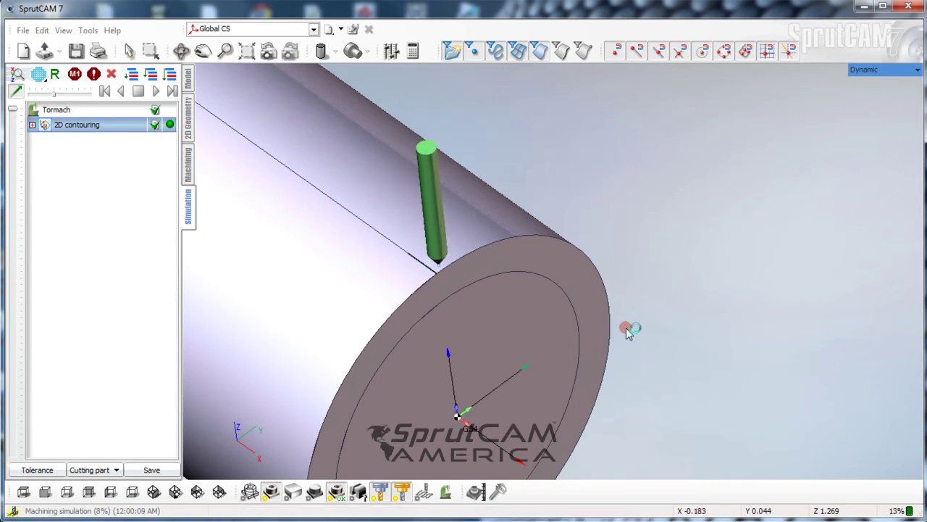
pyautogui.moveTo(626, 327); pyautogui.dragTo(611, 331, button='middle')
pyautogui.moveTo(613, 335); pyautogui.dragTo(584, 341, button='right')
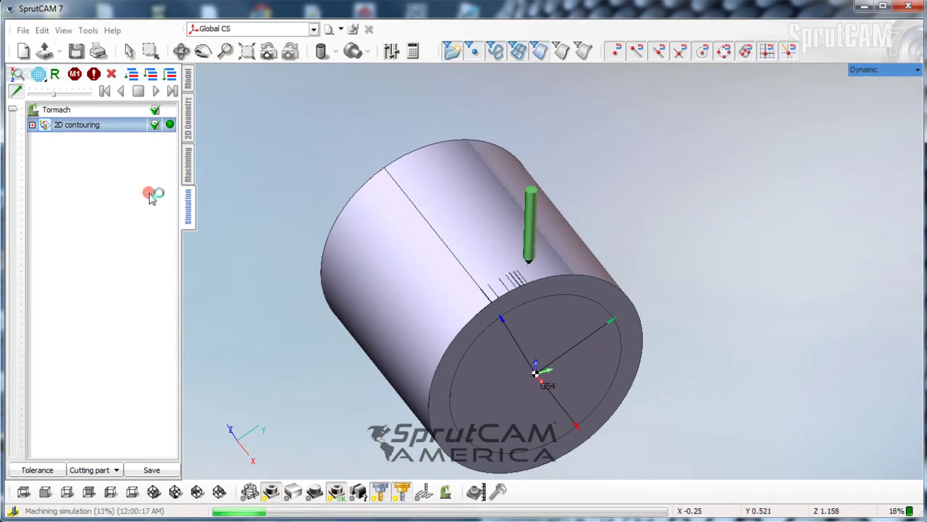
pyautogui.moveTo(54, 93); pyautogui.dragTo(87, 94)
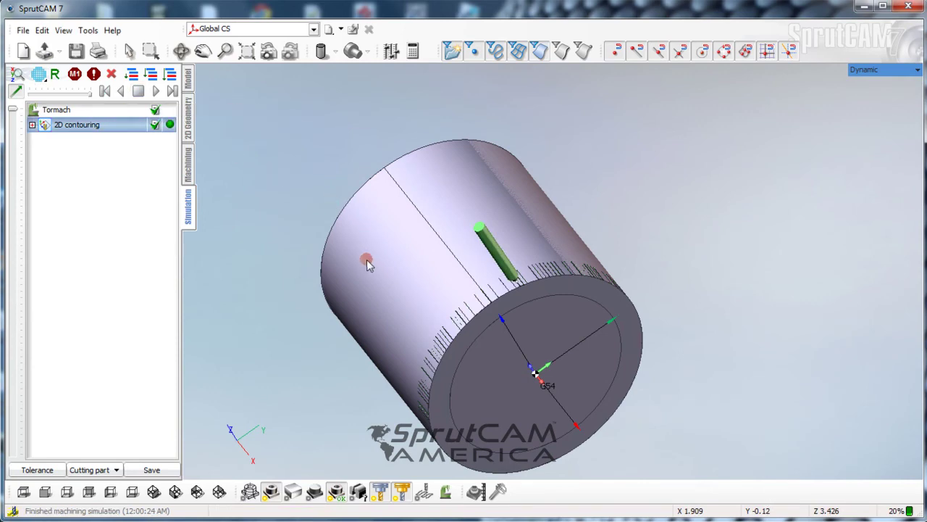
# Duplicate the 2D contouring operation in the Tormach operation list by copying and pasting it
pyautogui.moveTo(370, 261); pyautogui.dragTo(406, 195, button='middle')
pyautogui.moveTo(407, 195); pyautogui.dragTo(392, 203, button='right')
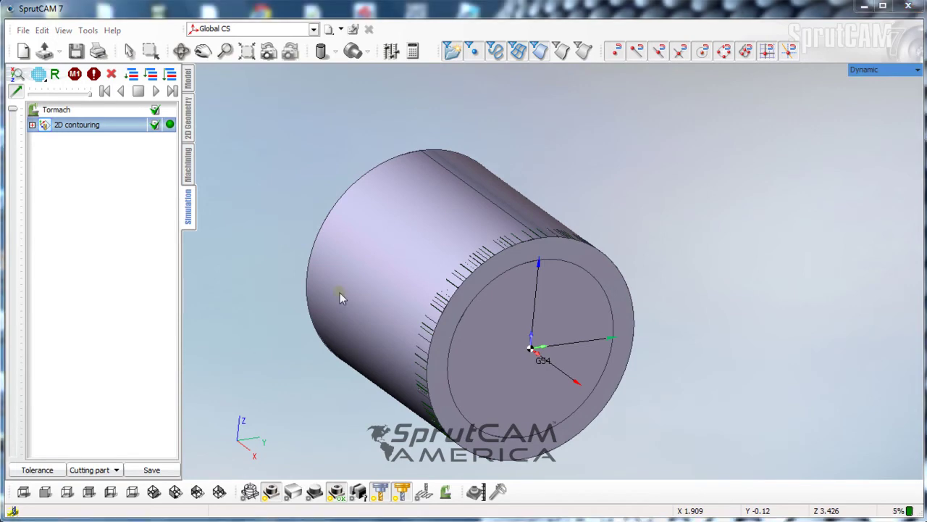
pyautogui.click(190, 165)
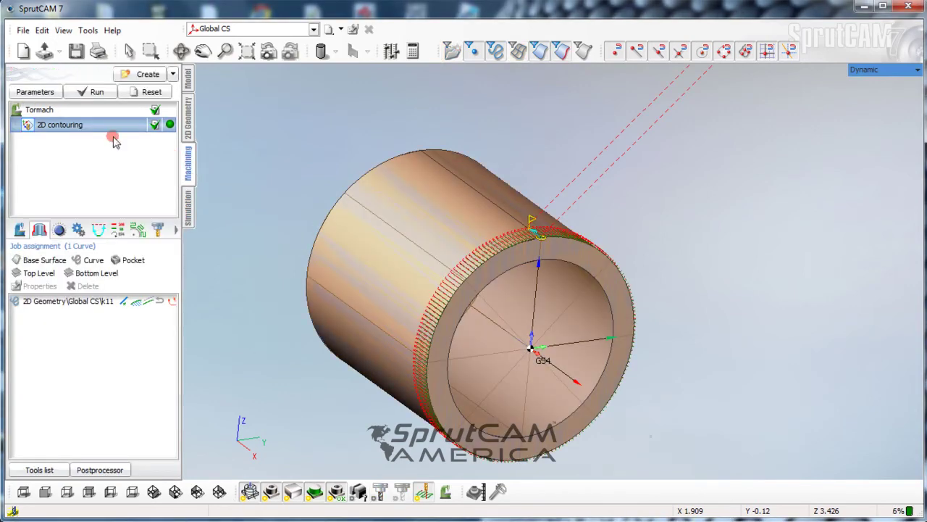
pyautogui.rightClick(75, 131)
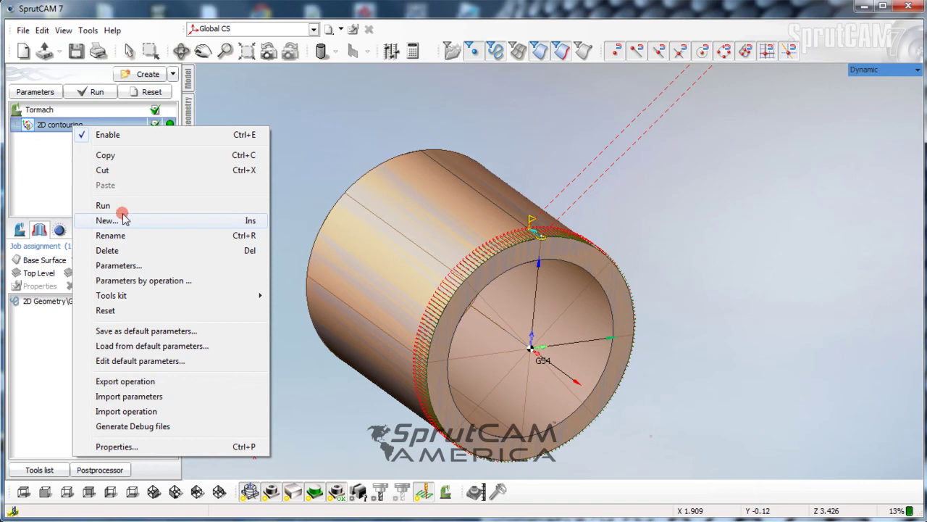
pyautogui.click(112, 154)
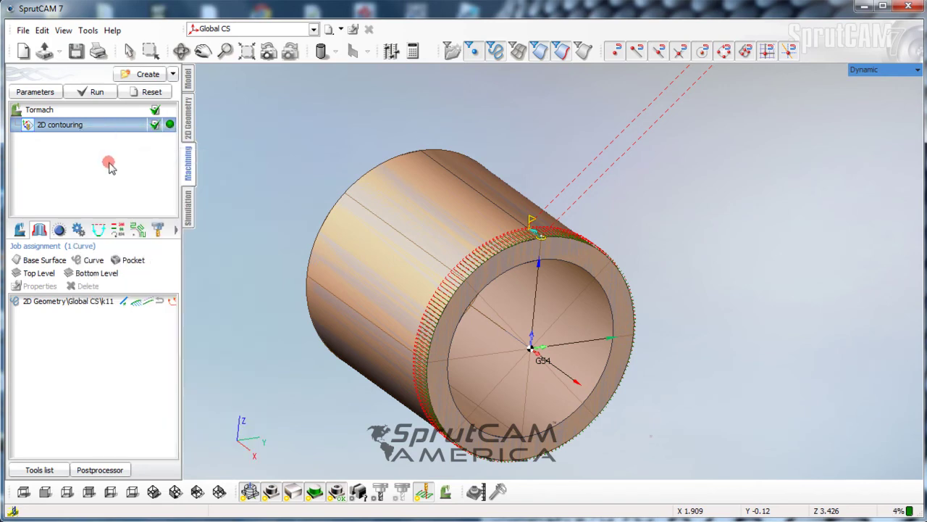
pyautogui.rightClick(99, 129)
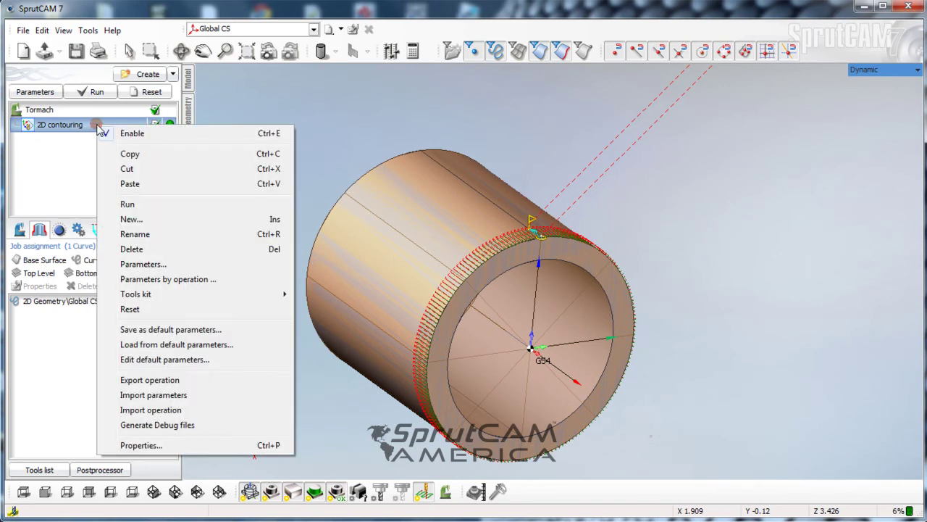
pyautogui.click(131, 183)
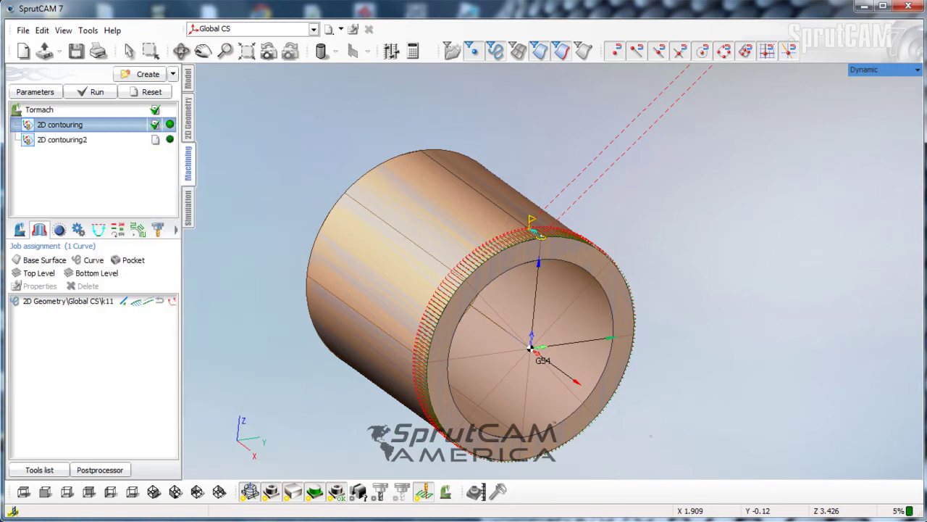
# Clear the k11 curve from the job assignment of the copied 2D contouring operation
pyautogui.click(60, 142)
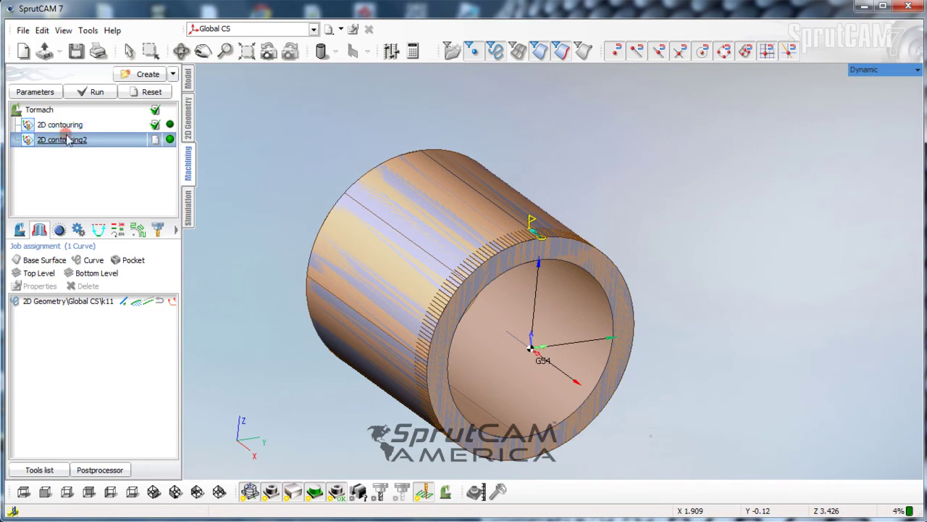
pyautogui.click(87, 300)
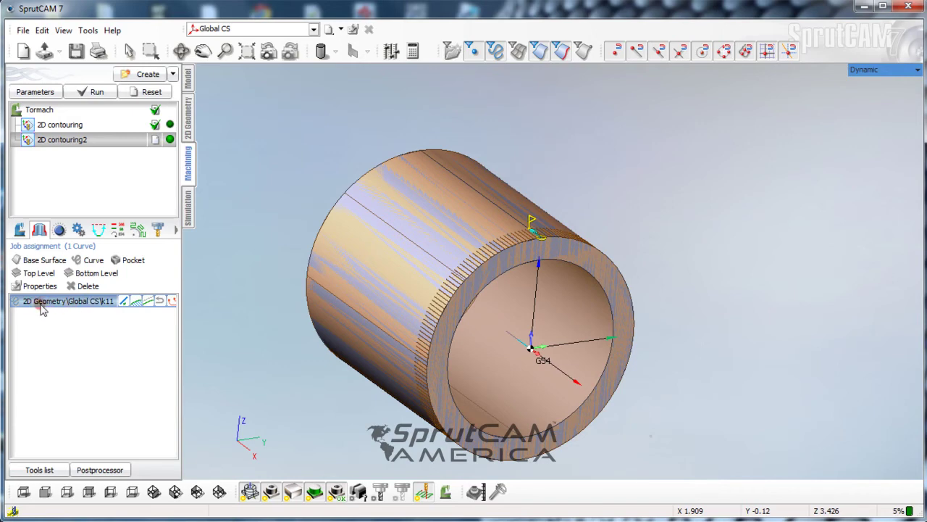
pyautogui.rightClick(64, 302)
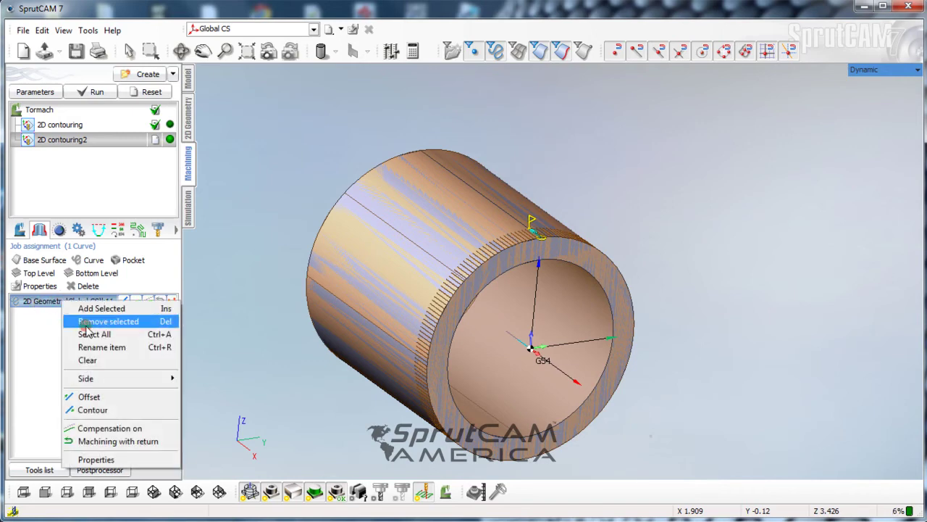
pyautogui.click(88, 360)
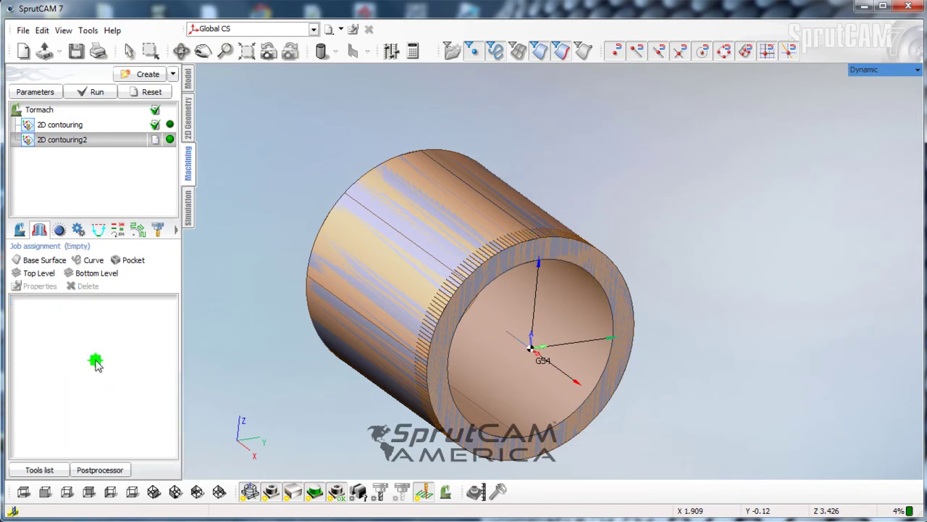
# Assign curve k12 to the copied operation as its job and check the curve's position on the tube
pyautogui.click(86, 280)
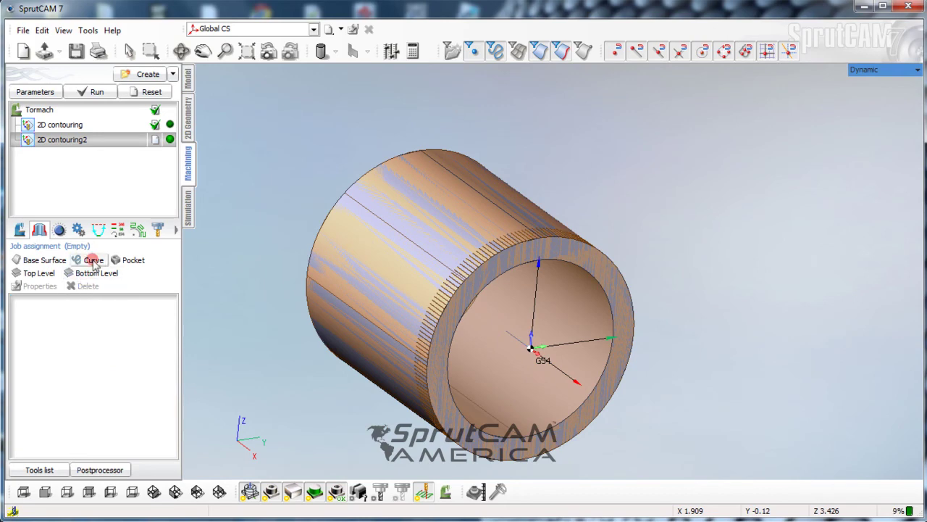
pyautogui.click(93, 260)
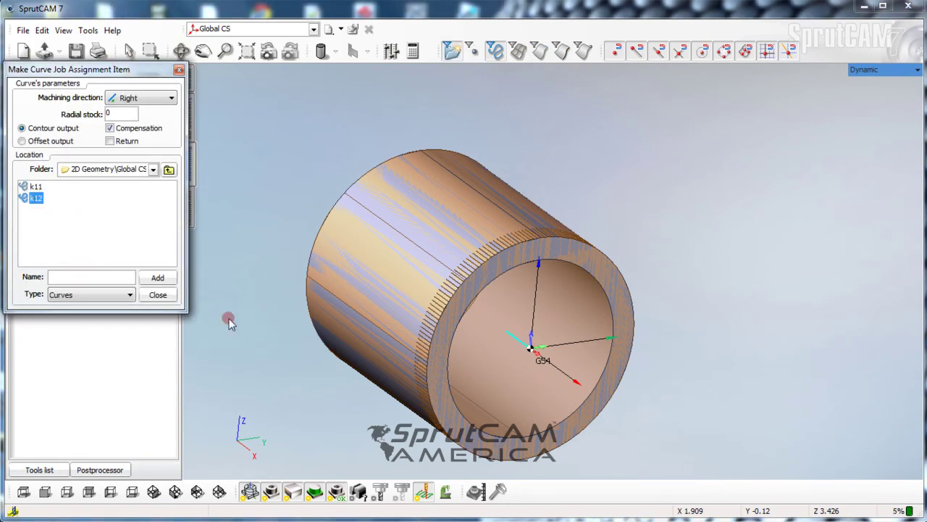
pyautogui.click(158, 295)
pyautogui.scroll(5, 516, 290)
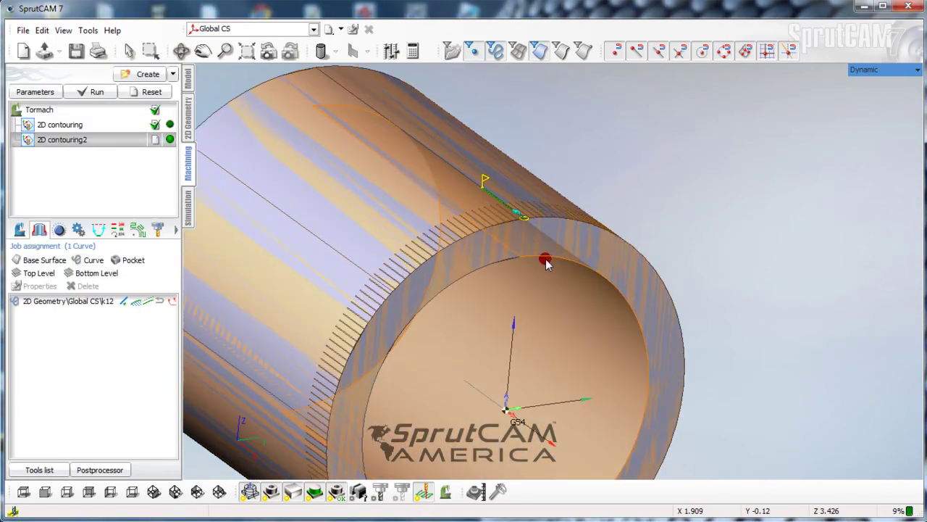
pyautogui.scroll(3, 497, 190)
pyautogui.click(497, 190)
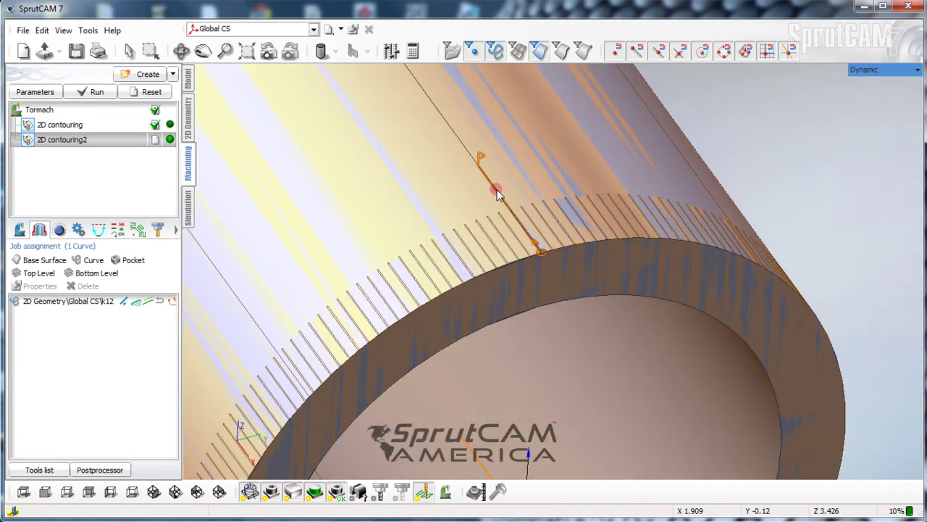
pyautogui.scroll(-5, 497, 190)
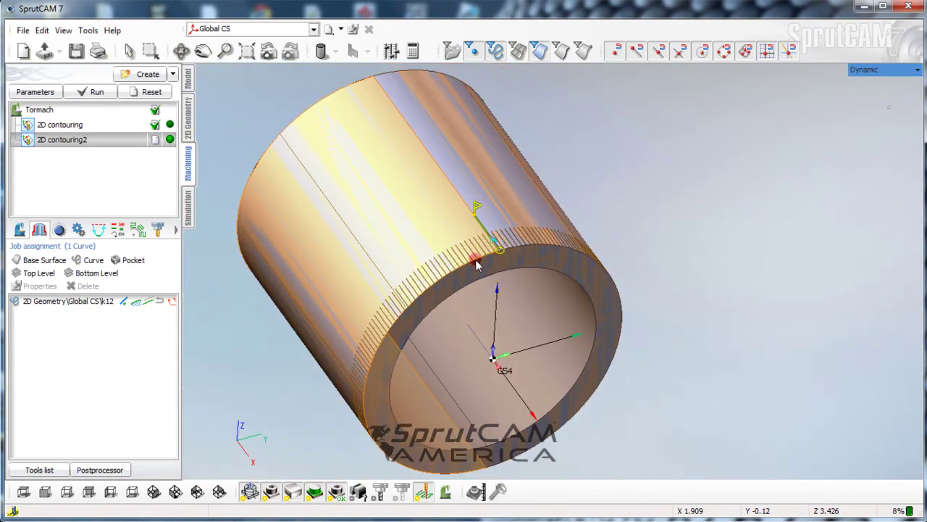
pyautogui.moveTo(476, 259); pyautogui.dragTo(474, 259, button='middle')
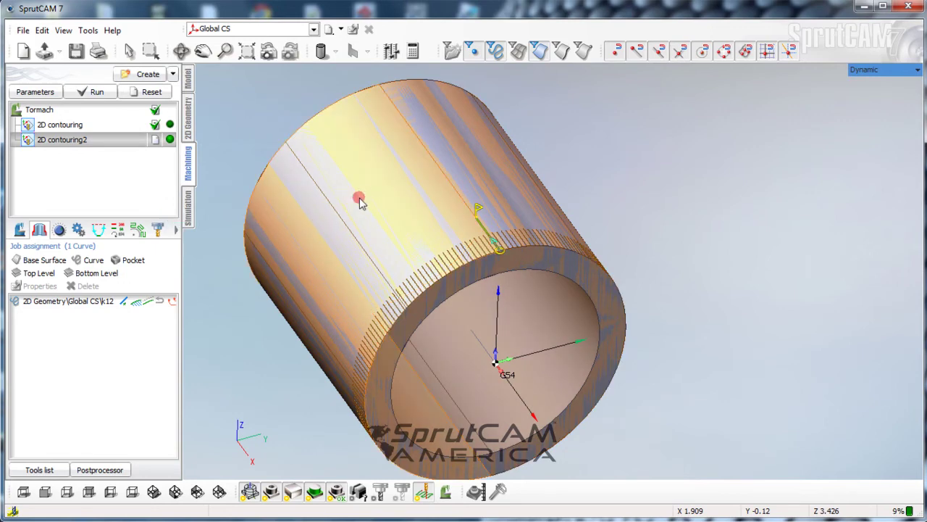
# Set the copied operation's toolpath multiplication about the A axis to a step of 10 and a count of 36
pyautogui.click(65, 159)
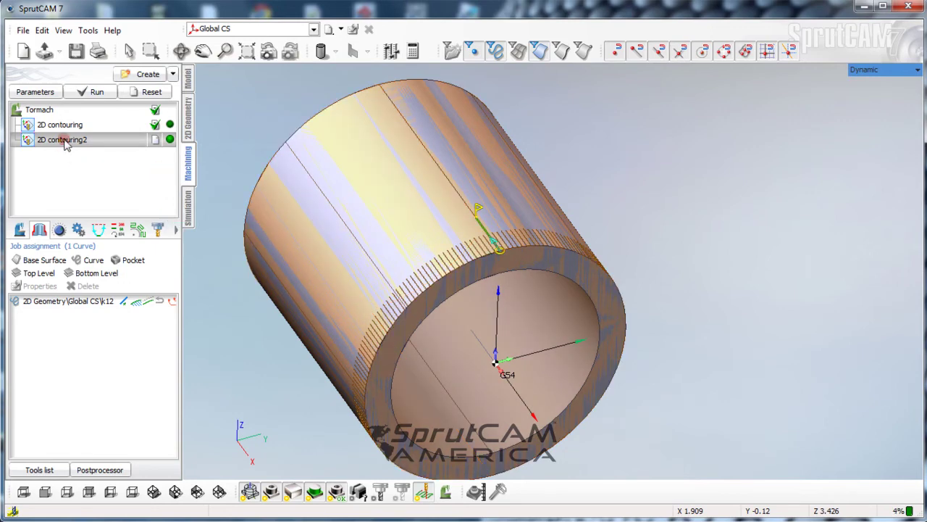
pyautogui.doubleClick(65, 142)
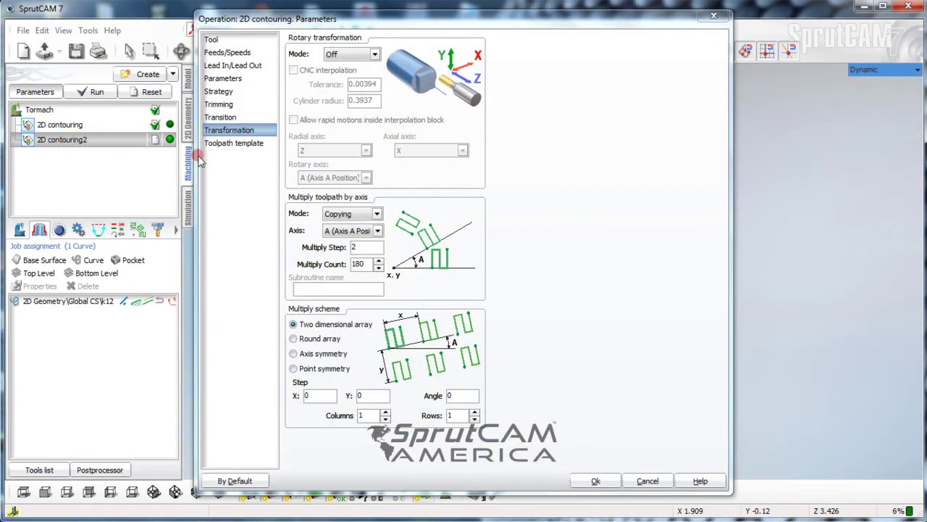
pyautogui.moveTo(367, 246); pyautogui.dragTo(345, 248)
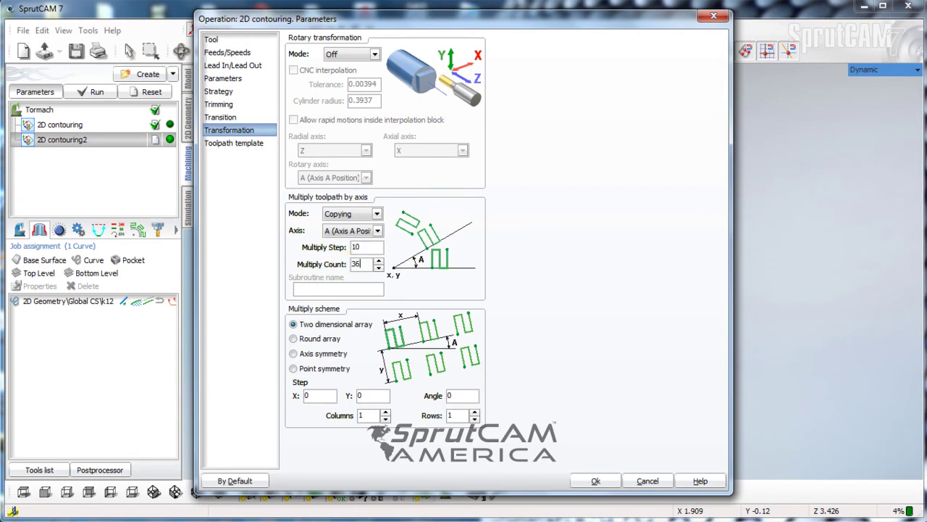
pyautogui.click(595, 480)
# Calculate the copied operation's toolpath and view the multiplied lines around the tube's end
pyautogui.click(90, 93)
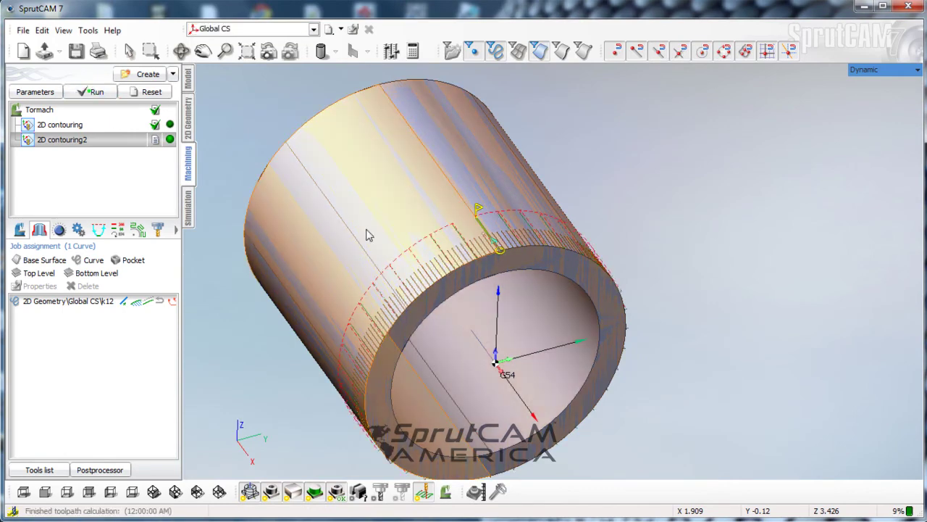
pyautogui.click(395, 270)
pyautogui.moveTo(416, 292); pyautogui.dragTo(394, 300, button='middle')
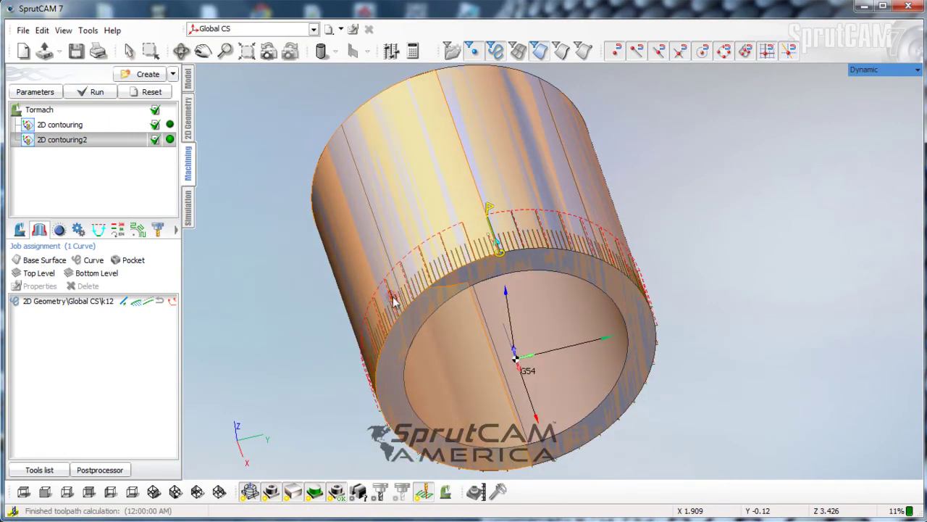
# Simulate the copied contouring operation to its end and inspect the longer engraved lines on the tube
pyautogui.click(192, 207)
pyautogui.click(155, 90)
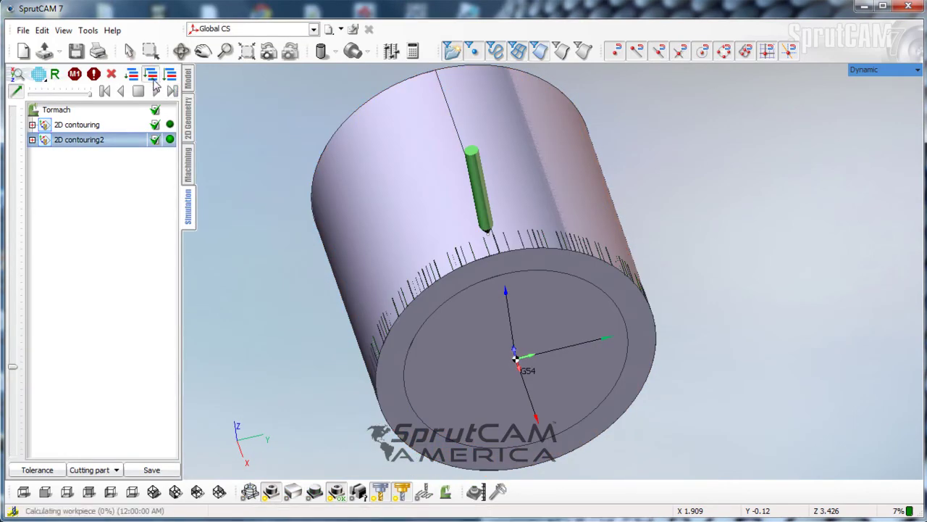
pyautogui.click(156, 91)
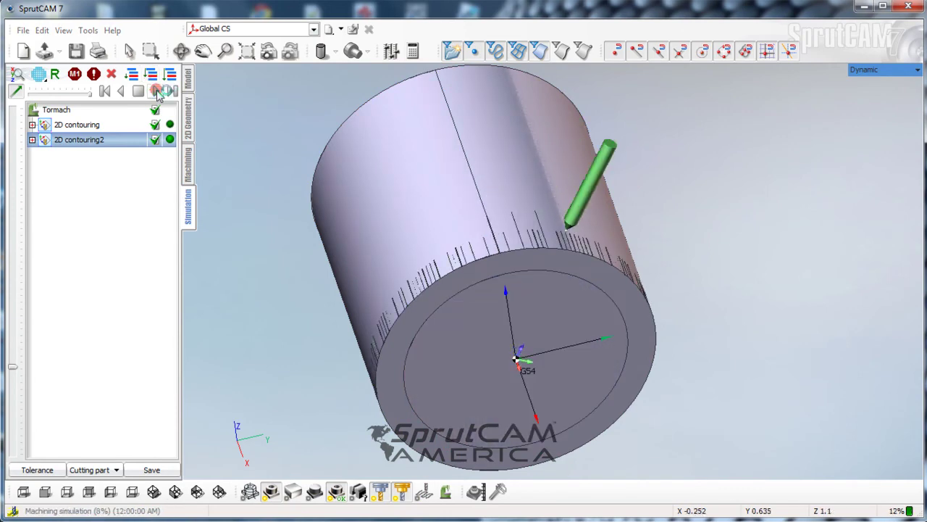
pyautogui.moveTo(239, 181); pyautogui.dragTo(244, 174, button='right')
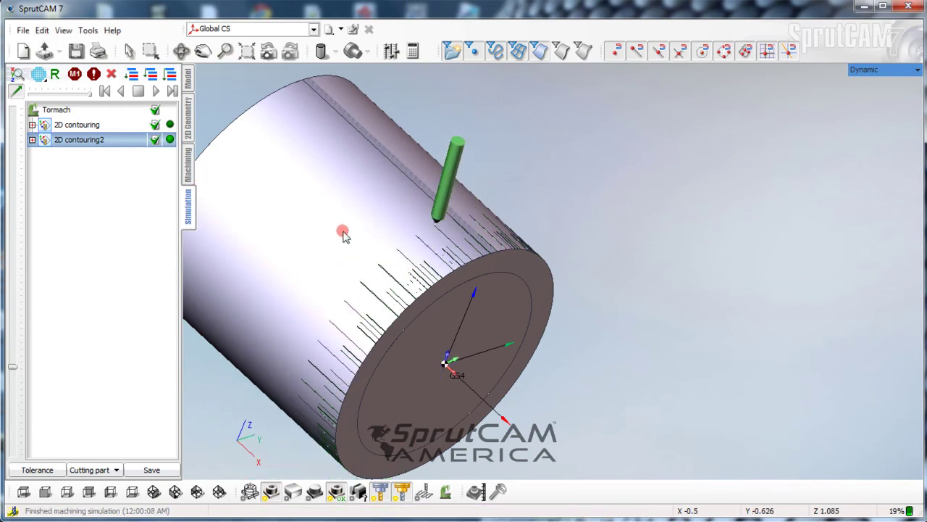
pyautogui.moveTo(343, 232); pyautogui.dragTo(303, 217, button='right')
pyautogui.moveTo(411, 313); pyautogui.dragTo(432, 289, button='right')
pyautogui.scroll(-1, 433, 289)
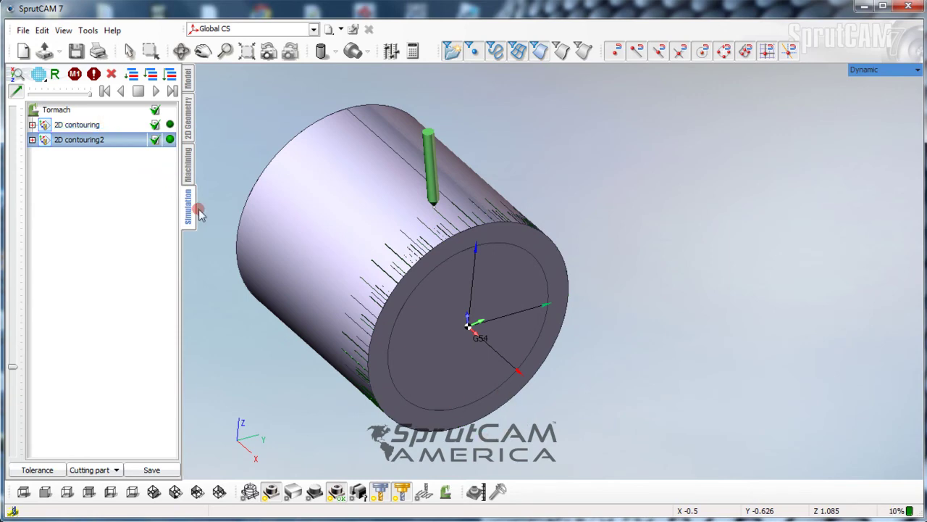
# Show the machine model and recalculate the workpiece from the Tormach root to restart the simulation
pyautogui.click(447, 493)
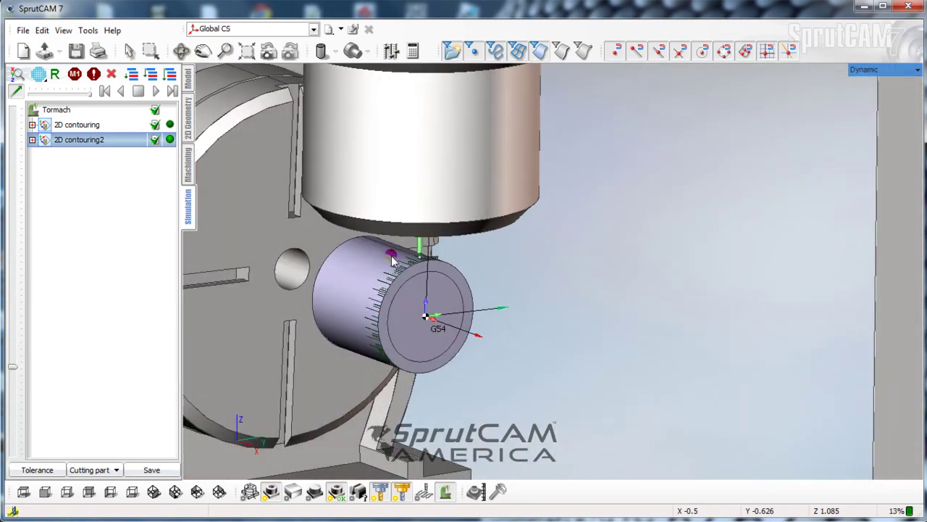
pyautogui.moveTo(397, 261); pyautogui.dragTo(518, 239, button='middle')
pyautogui.click(104, 110)
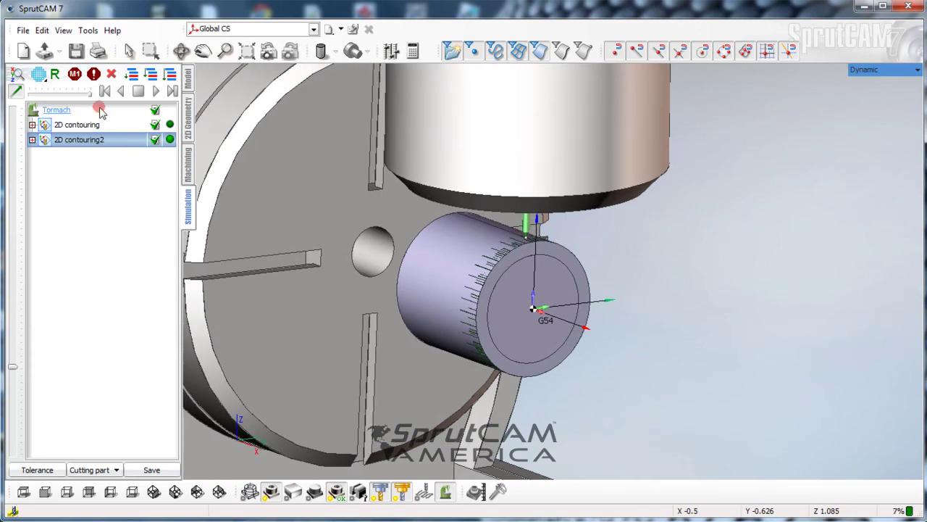
pyautogui.click(151, 74)
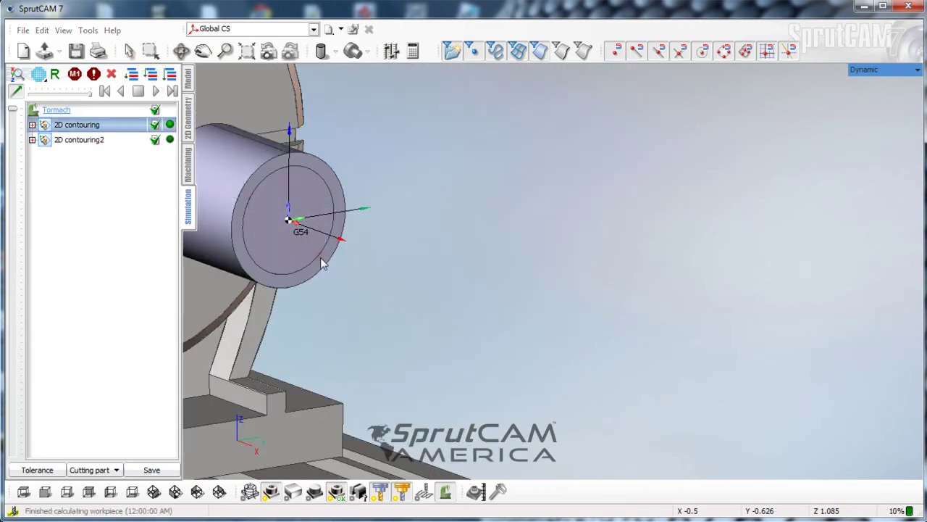
# Simulate both contouring operations with the machine shown and examine the rotary table, spindle and engraved tube
pyautogui.moveTo(323, 263); pyautogui.dragTo(353, 318, button='middle')
pyautogui.scroll(-4, 353, 319)
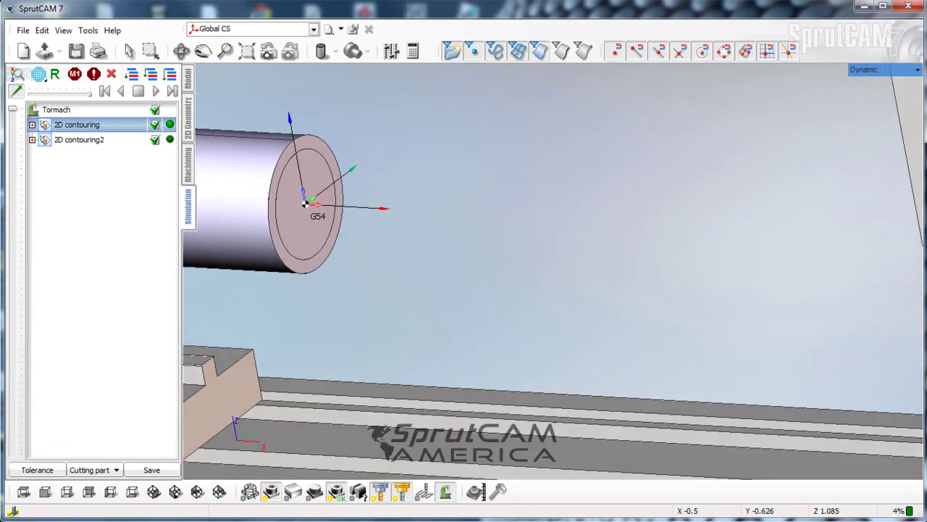
pyautogui.moveTo(499, 324)
pyautogui.mouseDown(button='middle')
pyautogui.moveTo(529, 311)
pyautogui.moveTo(399, 290)
pyautogui.moveTo(443, 259)
pyautogui.moveTo(471, 270)
pyautogui.moveTo(501, 221)
pyautogui.moveTo(468, 249)
pyautogui.moveTo(489, 321)
pyautogui.mouseUp(button='middle')
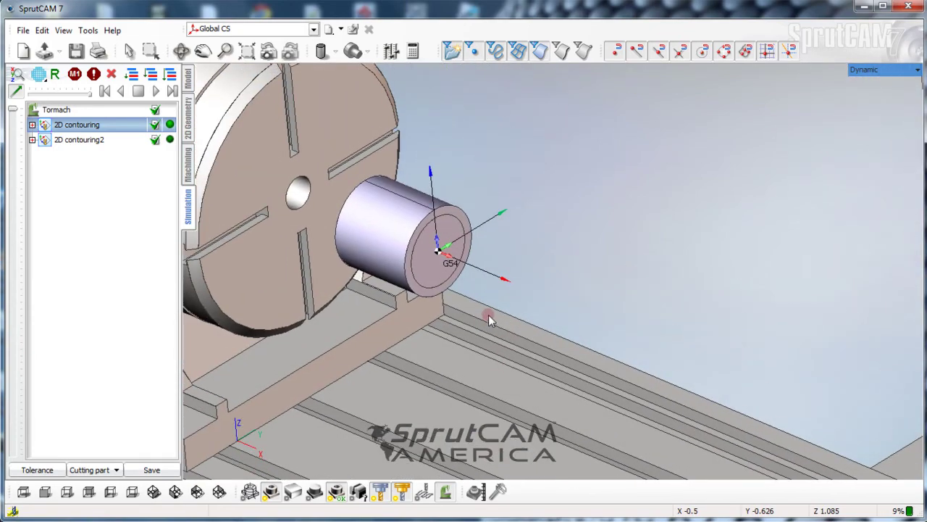
pyautogui.click(154, 90)
pyautogui.moveTo(466, 424); pyautogui.dragTo(473, 391, button='middle')
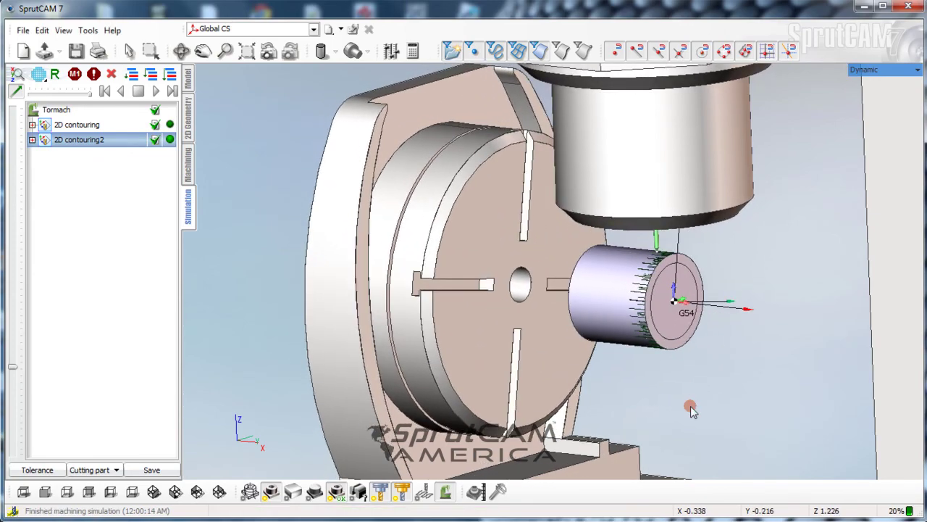
pyautogui.scroll(-3, 690, 406)
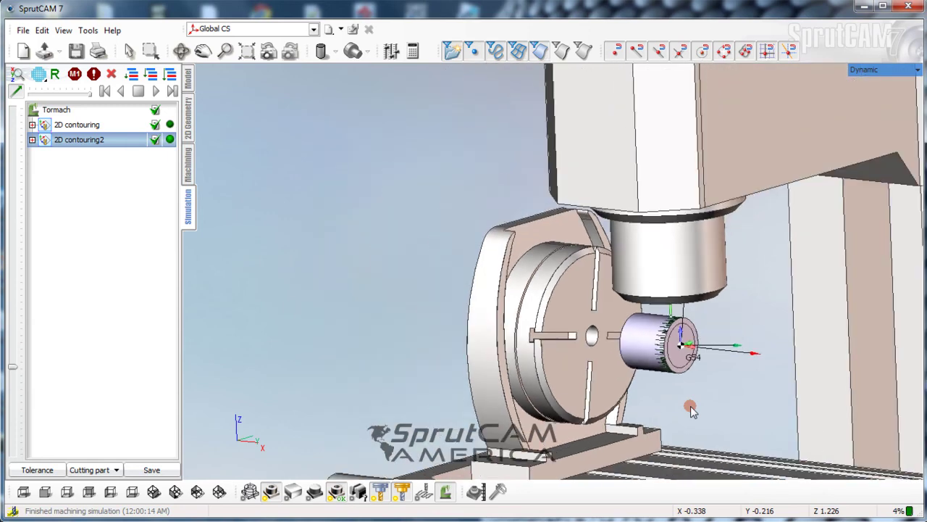
pyautogui.moveTo(690, 407); pyautogui.dragTo(525, 372, button='middle')
pyautogui.scroll(2, 525, 373)
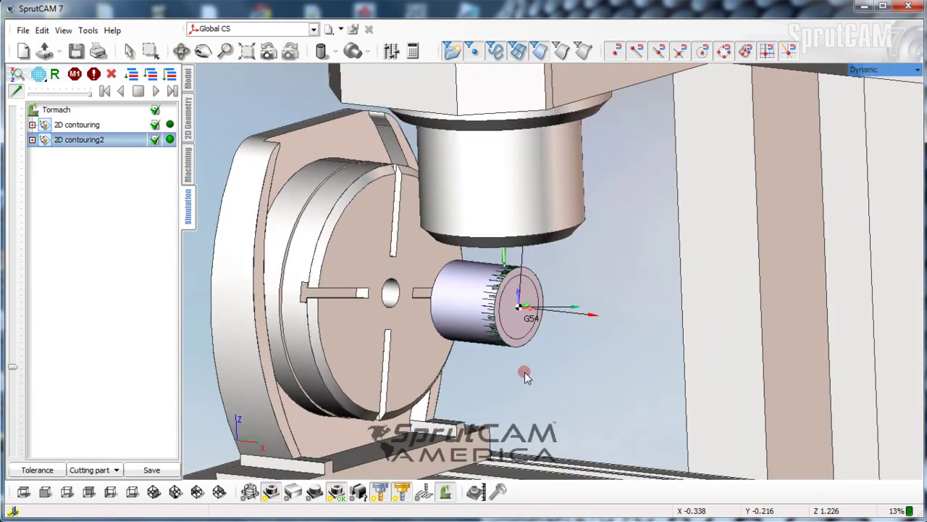